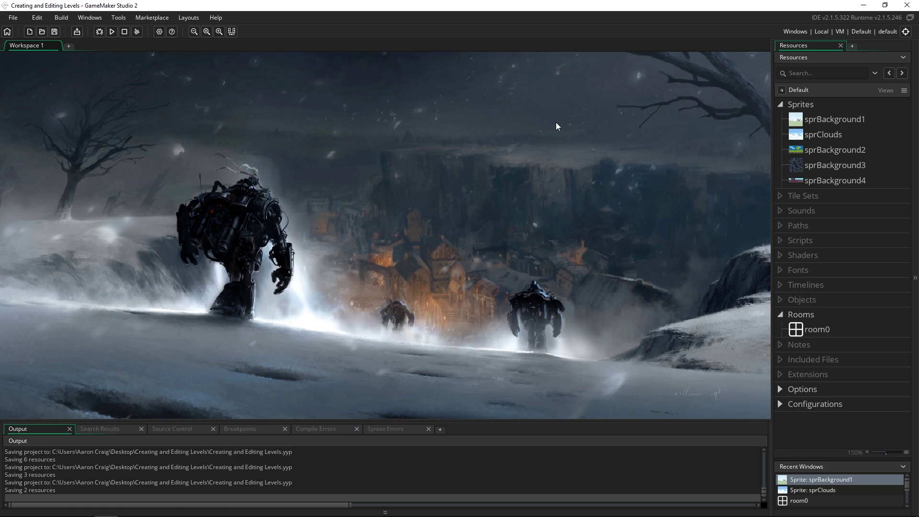
Open room0, then create a new room named rmForest and open it in the room editor.
{"action": "left_click", "coordinate": [807, 312]}
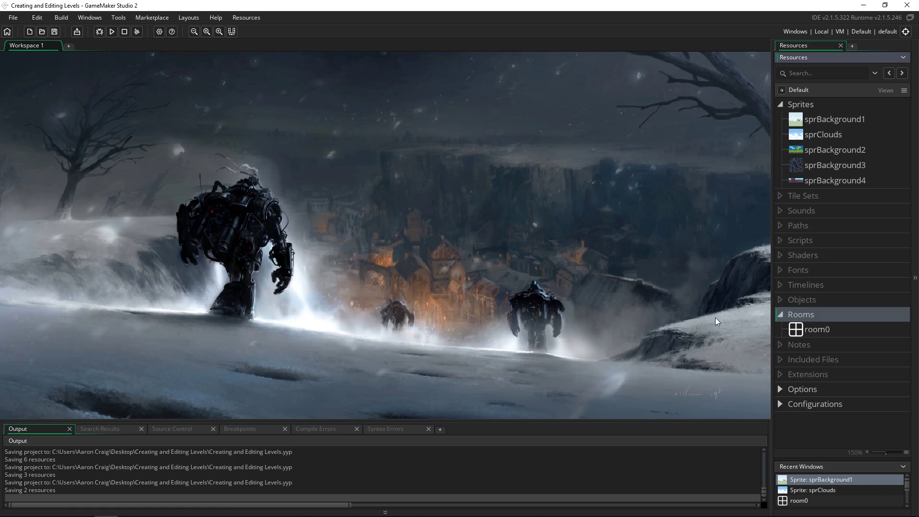
{"action": "double_click", "coordinate": [817, 332]}
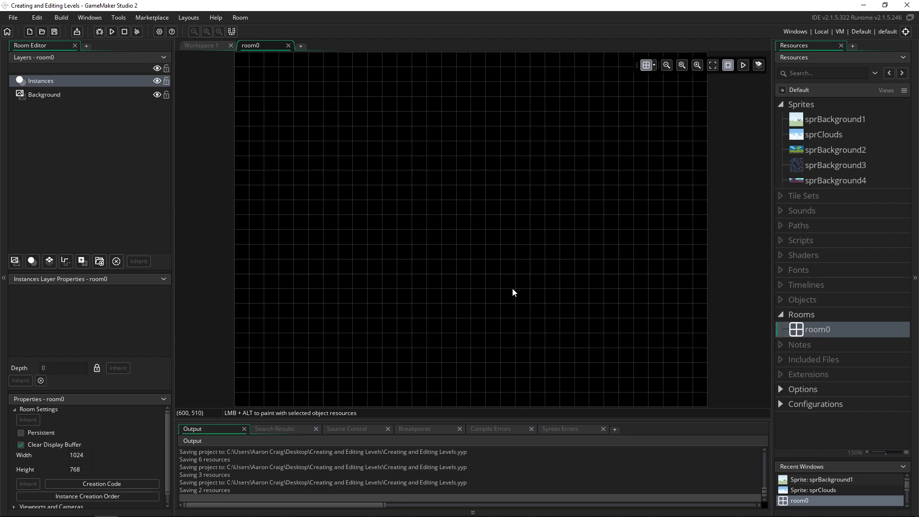
{"action": "right_click", "coordinate": [809, 317]}
{"action": "left_click", "coordinate": [784, 322]}
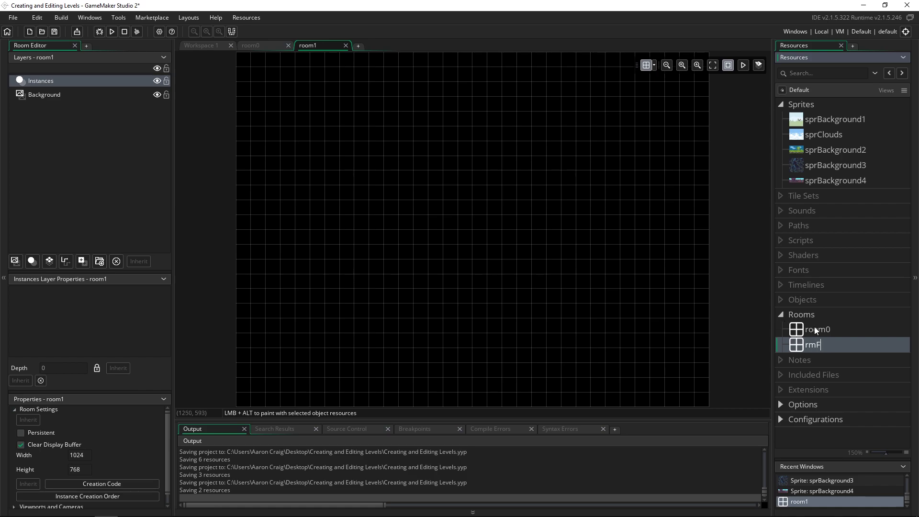
{"action": "key", "text": "Return"}
{"action": "double_click", "coordinate": [817, 346]}
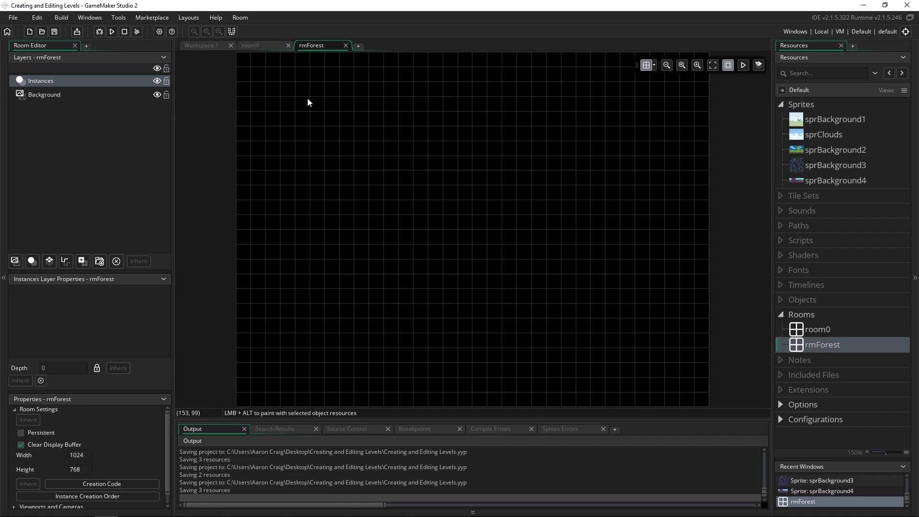
Switch to room0 and select its Background layer, briefly checking the Instances layer along the way.
{"action": "left_click", "coordinate": [266, 46]}
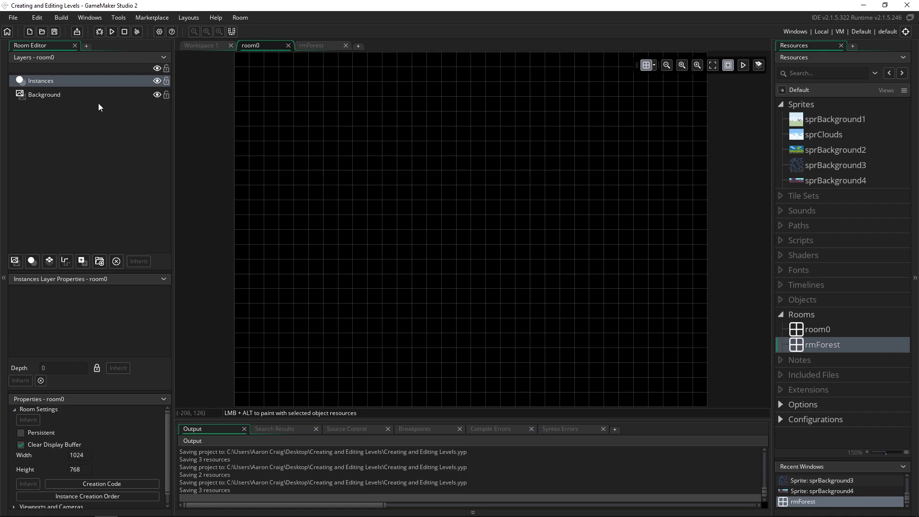
{"action": "left_click", "coordinate": [50, 96]}
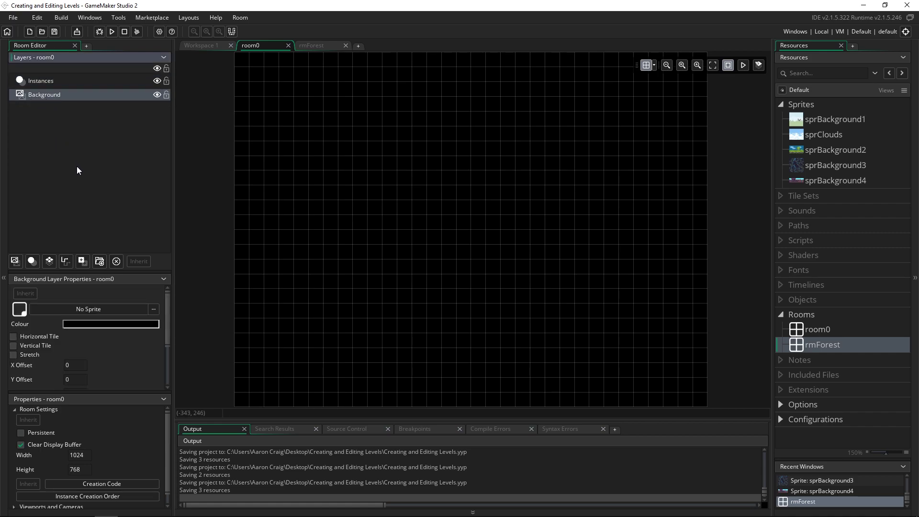
{"action": "left_click", "coordinate": [46, 84]}
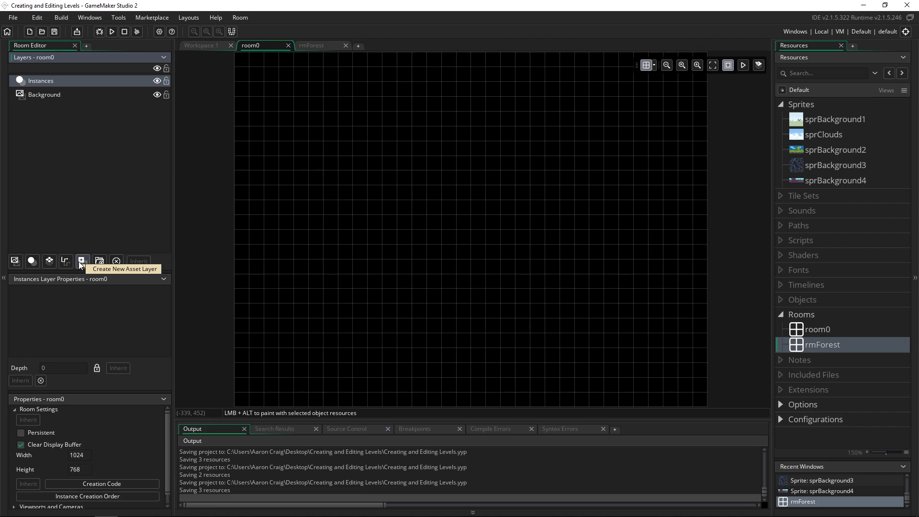
{"action": "left_click", "coordinate": [55, 98]}
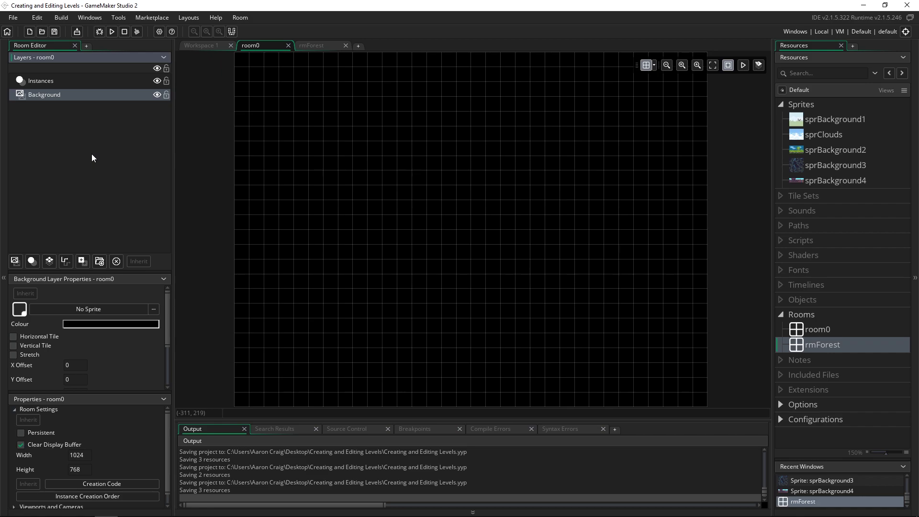
Assign sprBackground1 to room0's Background layer and open the sprite to check its 1024×1025 size.
{"action": "left_click", "coordinate": [803, 105]}
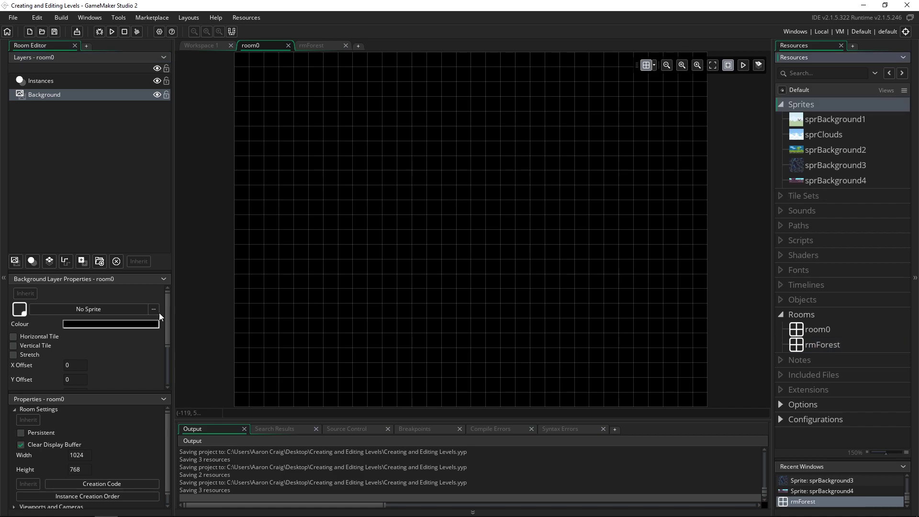
{"action": "left_click", "coordinate": [127, 310]}
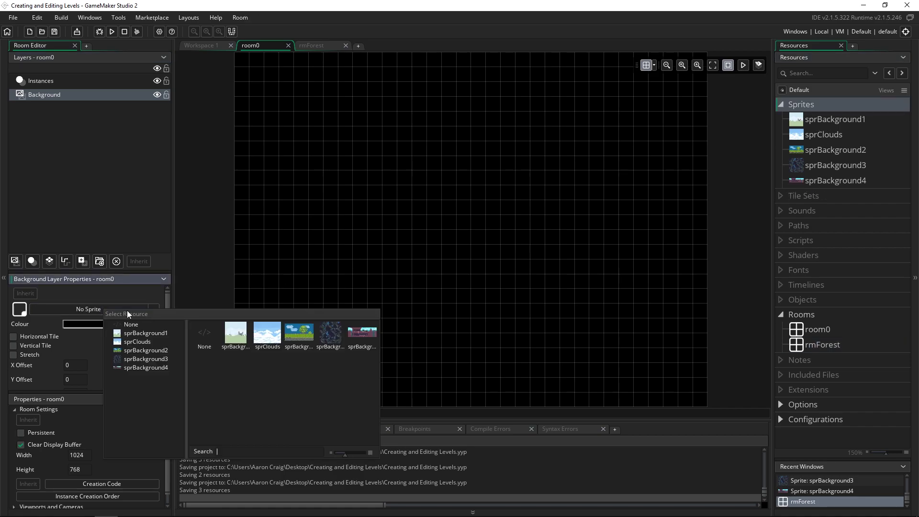
{"action": "left_click", "coordinate": [229, 338]}
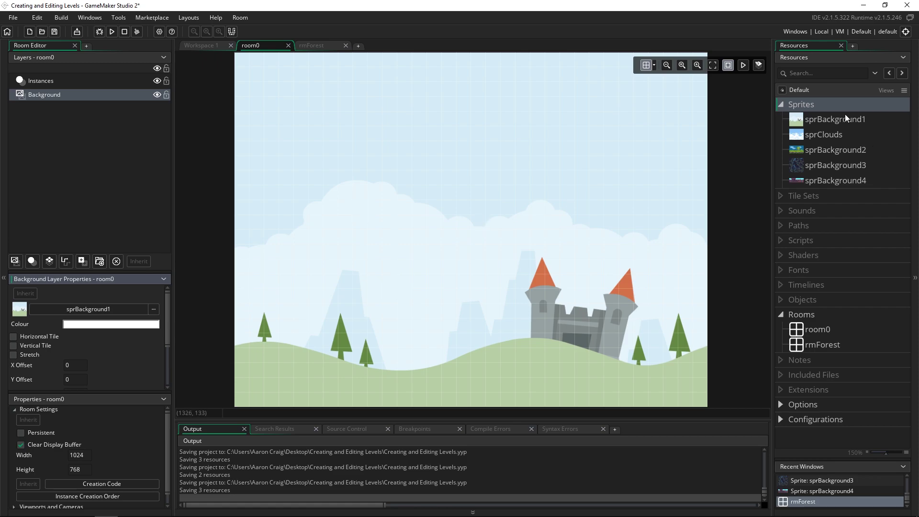
{"action": "double_click", "coordinate": [825, 119]}
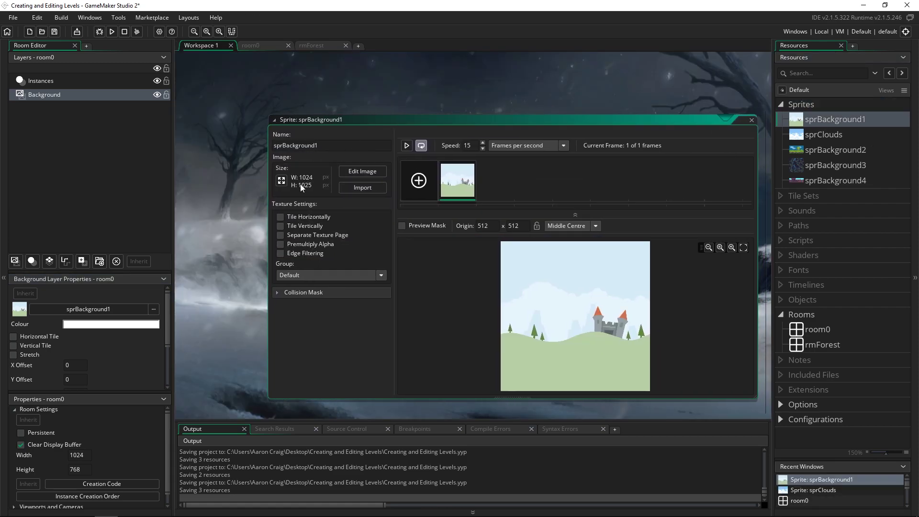
{"action": "left_click", "coordinate": [259, 45]}
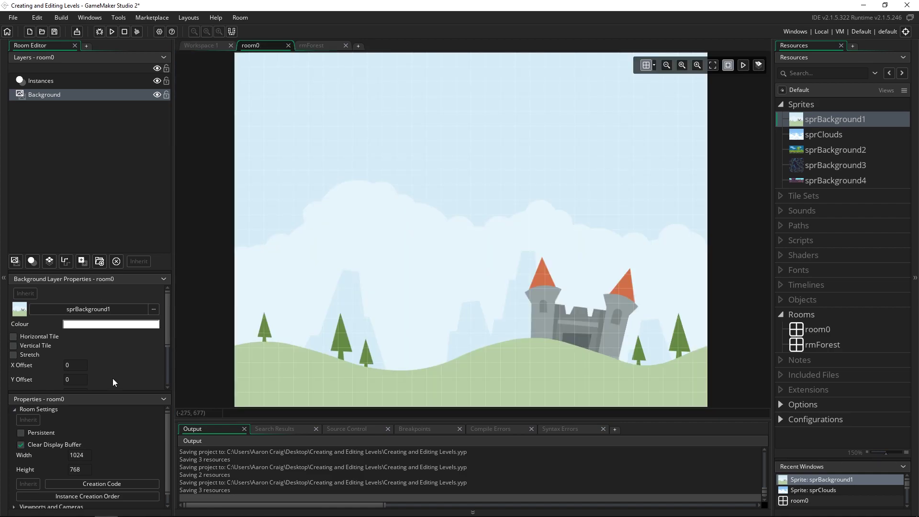
{"action": "left_click", "coordinate": [76, 469]}
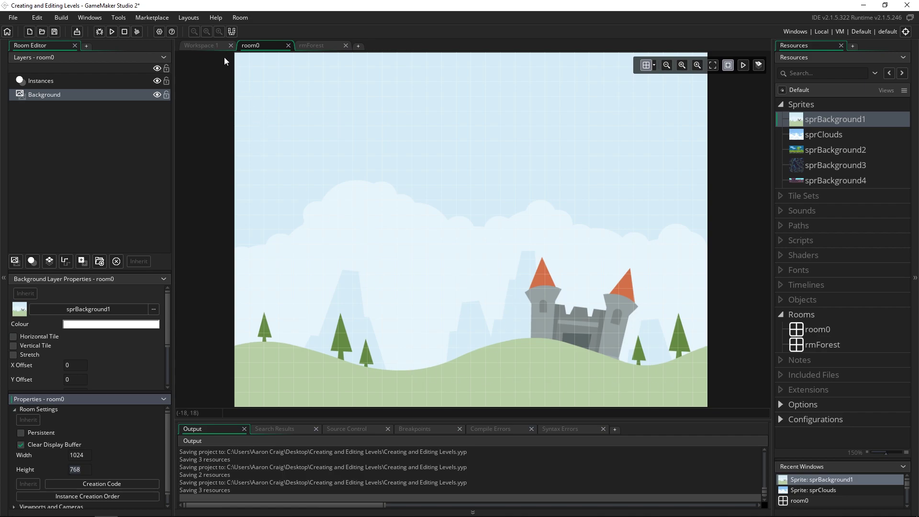
Try room0 heights of 1025 and then 1500, viewing the whole room.
{"action": "left_click", "coordinate": [193, 45]}
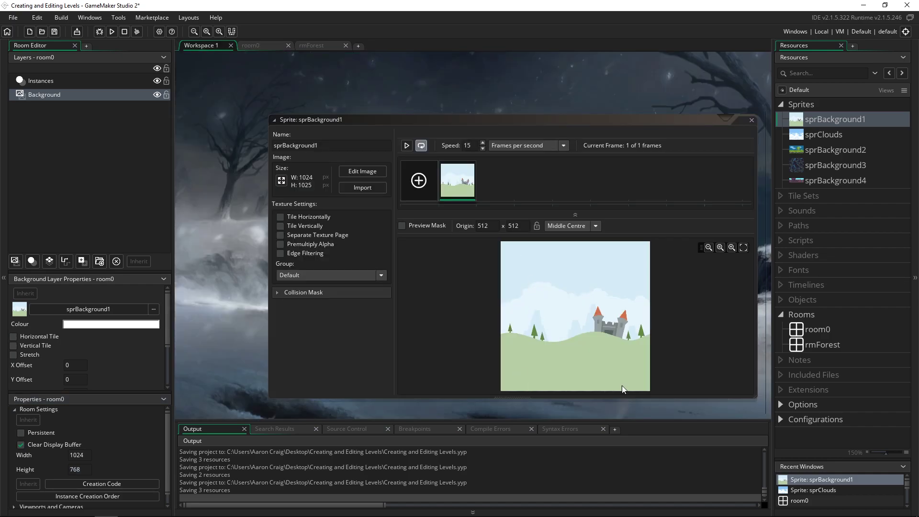
{"action": "left_click", "coordinate": [252, 45]}
{"action": "scroll", "coordinate": [727, 292], "scroll_direction": "down", "scroll_amount": 3}
{"action": "scroll", "coordinate": [727, 293], "scroll_direction": "down", "scroll_amount": 2}
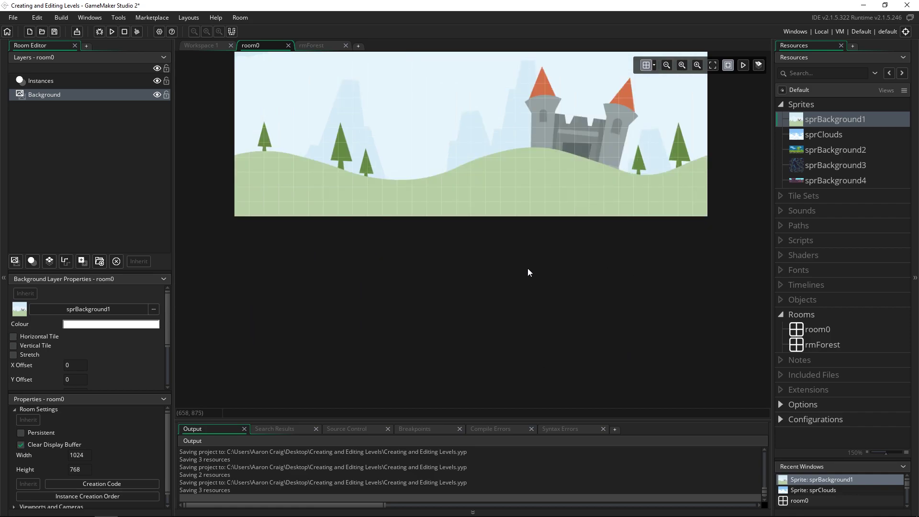
{"action": "scroll", "coordinate": [624, 342], "scroll_direction": "up", "scroll_amount": 4}
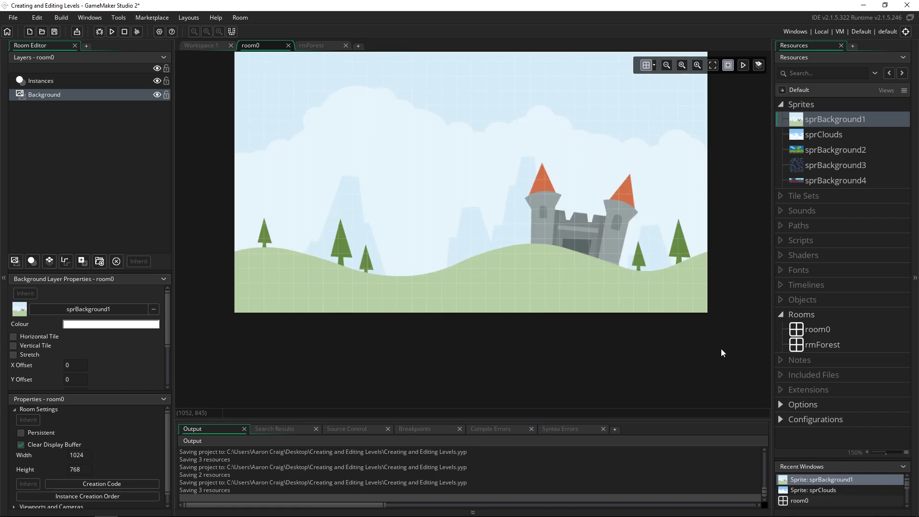
{"action": "double_click", "coordinate": [75, 468]}
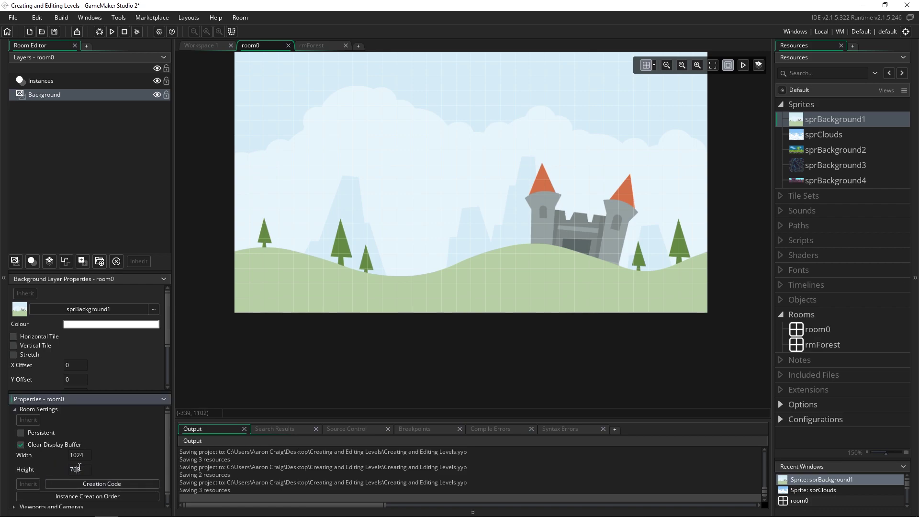
{"action": "type", "text": "1025"}
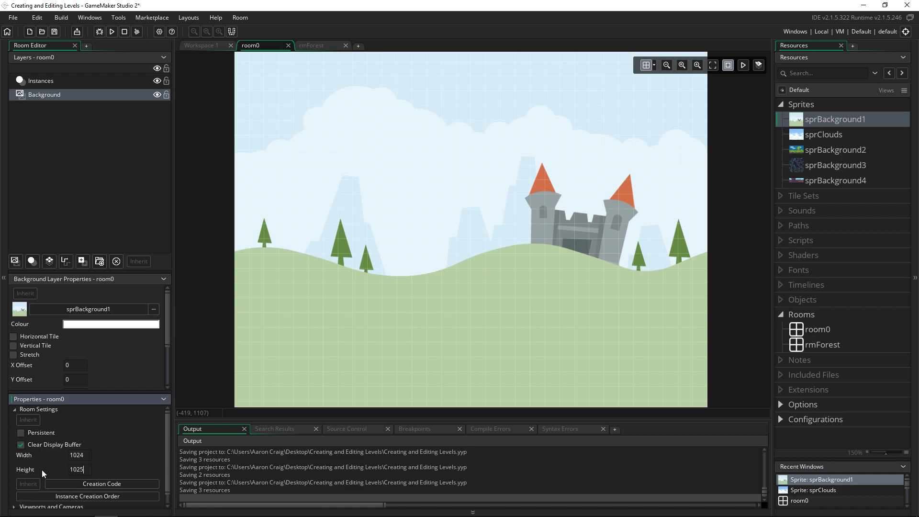
{"action": "scroll", "coordinate": [617, 318], "scroll_direction": "down", "scroll_amount": 2}
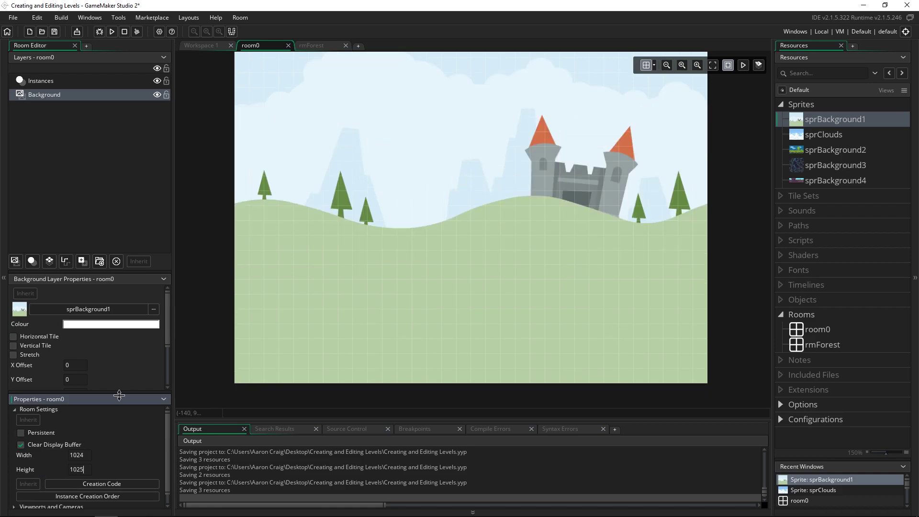
{"action": "key", "text": "BackSpace"}
{"action": "key", "text": "BackSpace"}
{"action": "key", "text": "BackSpace"}
{"action": "type", "text": "500"}
{"action": "scroll", "coordinate": [558, 332], "scroll_direction": "down", "scroll_amount": 10}
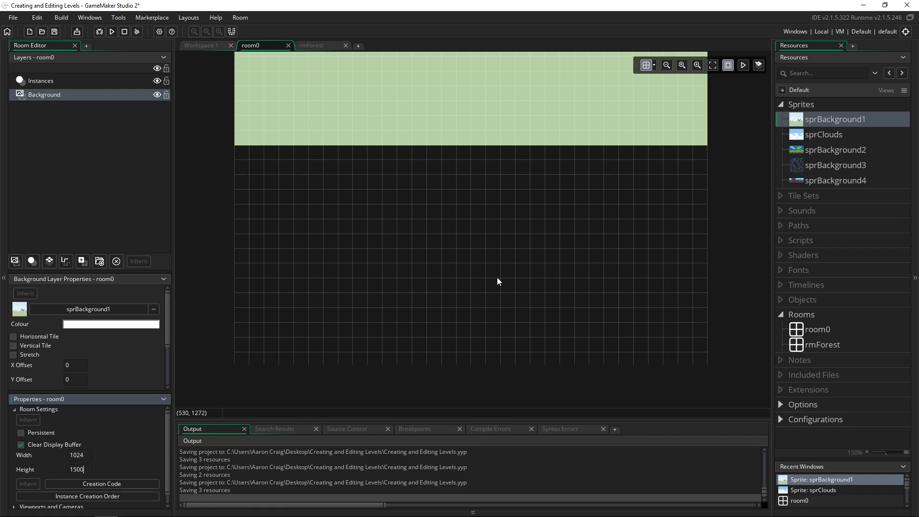
{"action": "scroll", "coordinate": [663, 284], "scroll_direction": "up", "scroll_amount": 6}
{"action": "scroll", "coordinate": [663, 281], "scroll_direction": "up", "scroll_amount": 4}
{"action": "scroll", "coordinate": [663, 280], "scroll_direction": "up", "scroll_amount": 4}
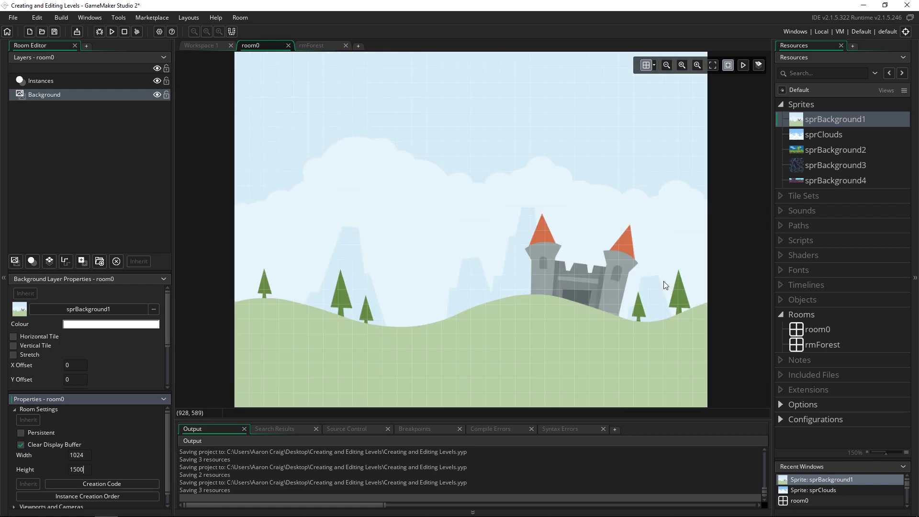
{"action": "scroll", "coordinate": [663, 281], "scroll_direction": "down", "scroll_amount": 2}
{"action": "left_click", "coordinate": [712, 65]}
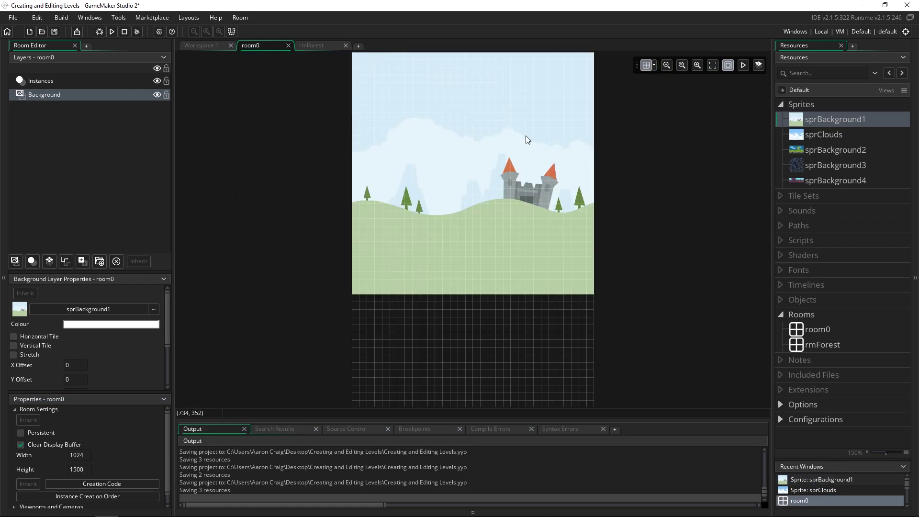
Set room0's height to 768 and fit the whole room in view.
{"action": "double_click", "coordinate": [89, 469]}
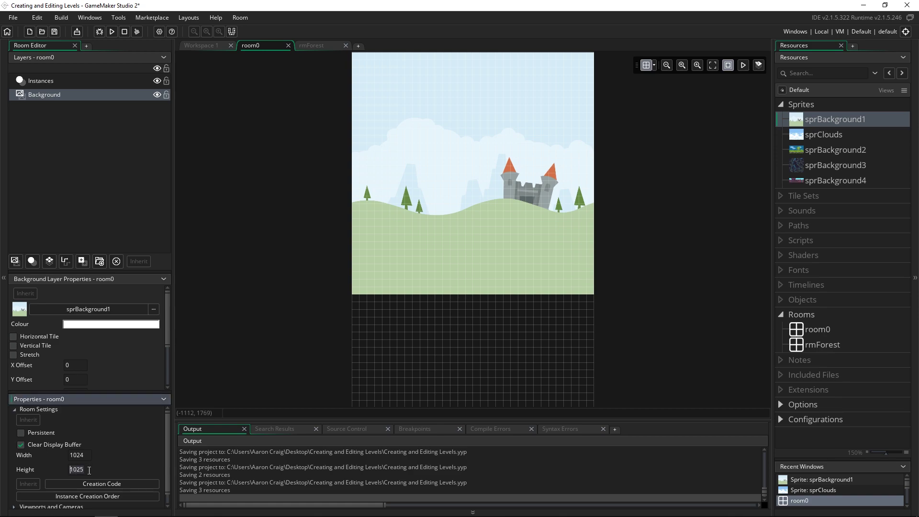
{"action": "type", "text": "768"}
{"action": "key", "text": "Return"}
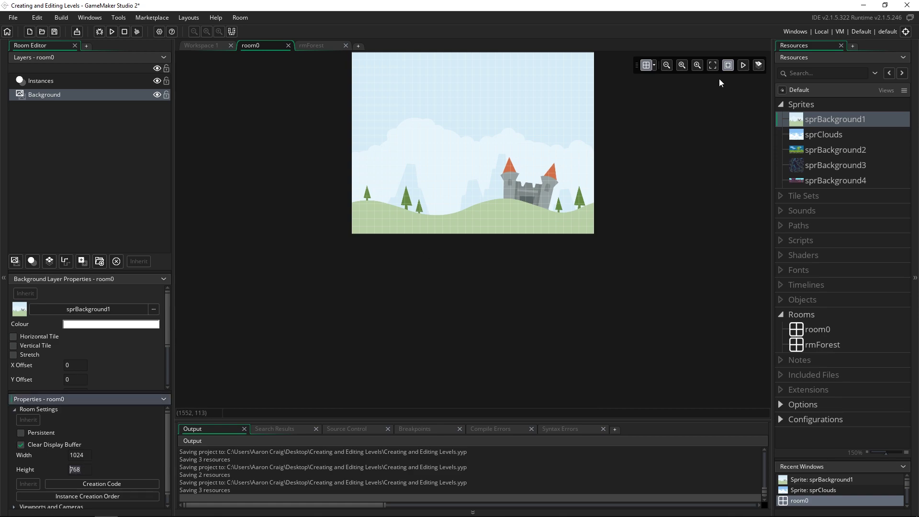
{"action": "left_click", "coordinate": [714, 68]}
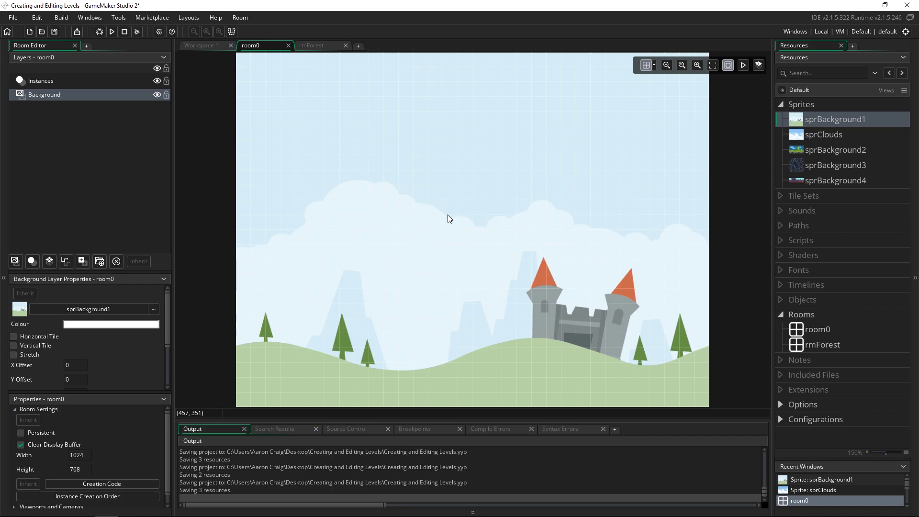
Change the Background layer sprite to sprClouds and enable horizontal tiling.
{"action": "left_click", "coordinate": [158, 309]}
{"action": "left_click", "coordinate": [299, 331]}
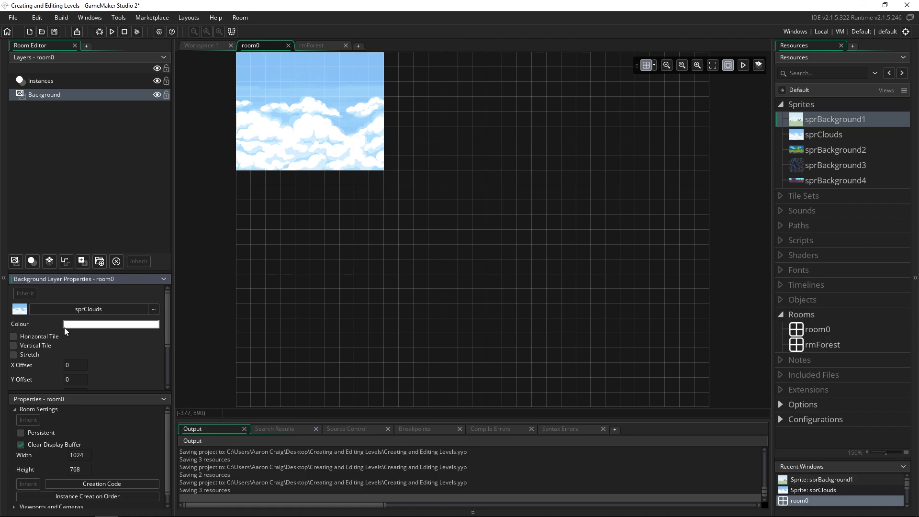
{"action": "left_click", "coordinate": [39, 336]}
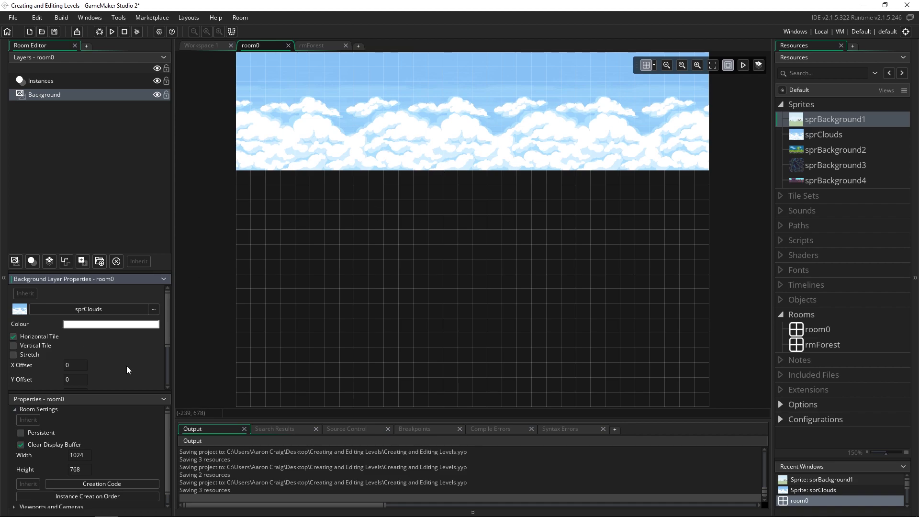
{"action": "scroll", "coordinate": [134, 361], "scroll_direction": "down", "scroll_amount": 4}
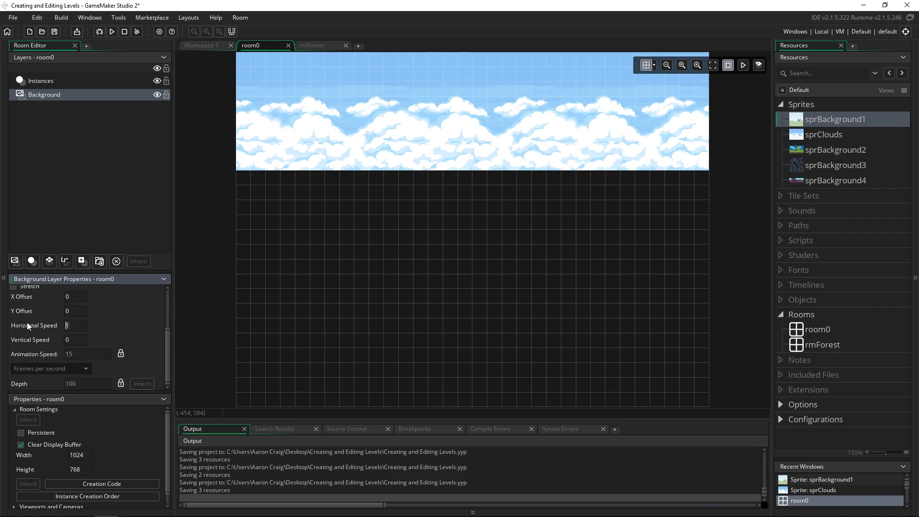
Set the clouds background's Horizontal Speed to 2.
{"action": "left_click", "coordinate": [67, 340]}
{"action": "key", "text": "shift+Tab"}
{"action": "double_click", "coordinate": [79, 327]}
{"action": "type", "text": "2"}
Run the game to test the scrolling clouds, then close the game window.
{"action": "key", "text": "F5"}
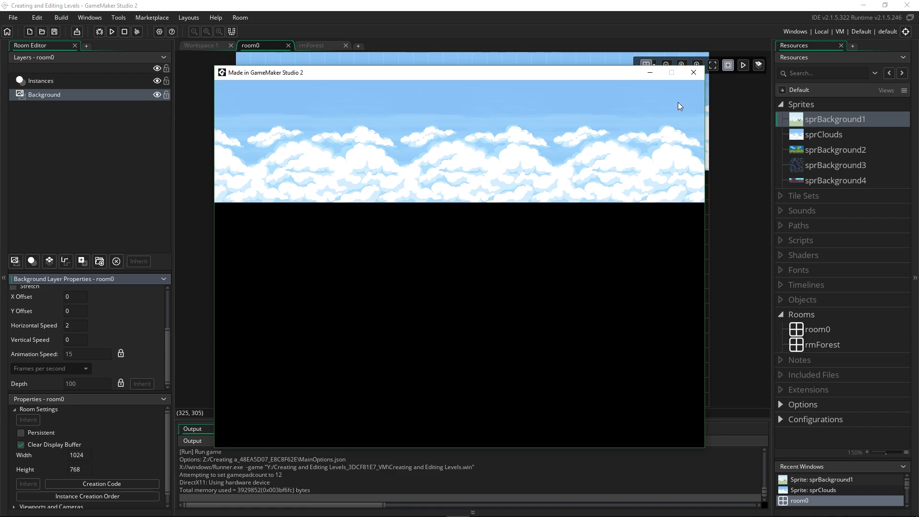
{"action": "left_click", "coordinate": [694, 73]}
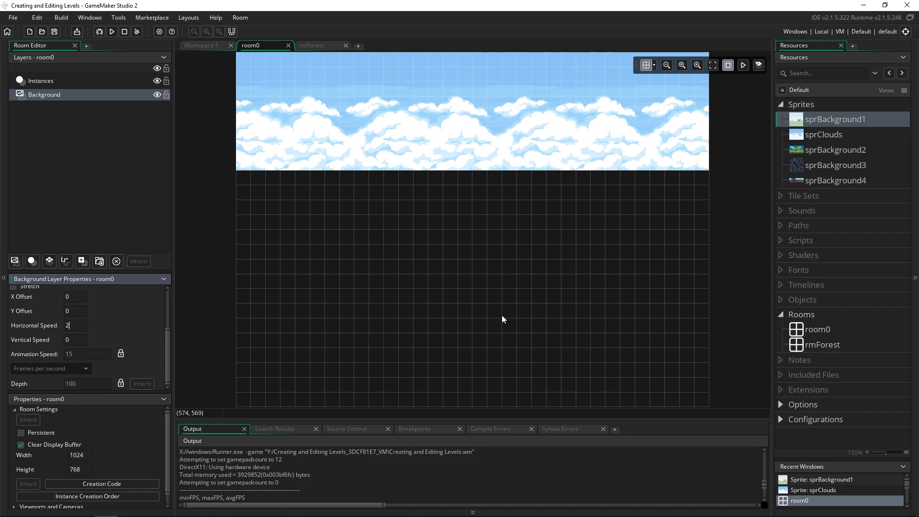
{"action": "scroll", "coordinate": [141, 324], "scroll_direction": "up", "scroll_amount": 3}
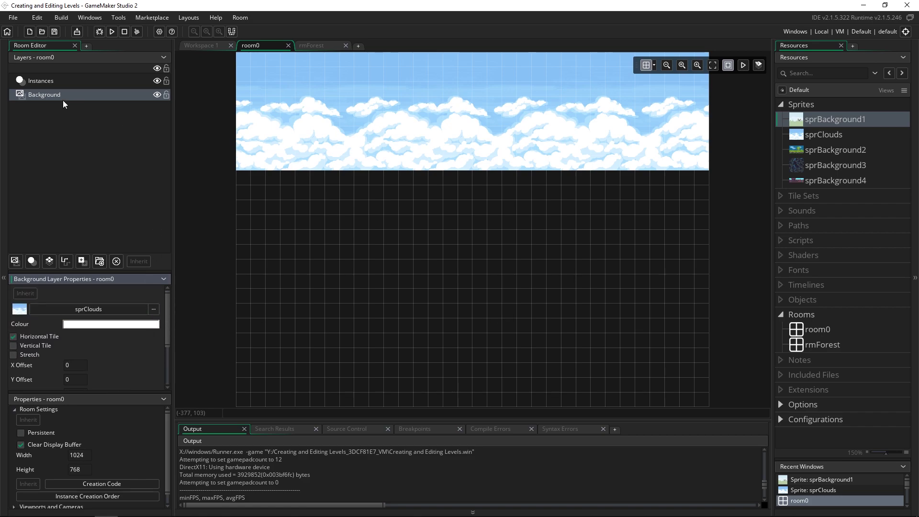
Add a Backgrounds_1 layer below Background using sprBackground1, then run the game.
{"action": "left_click", "coordinate": [16, 260]}
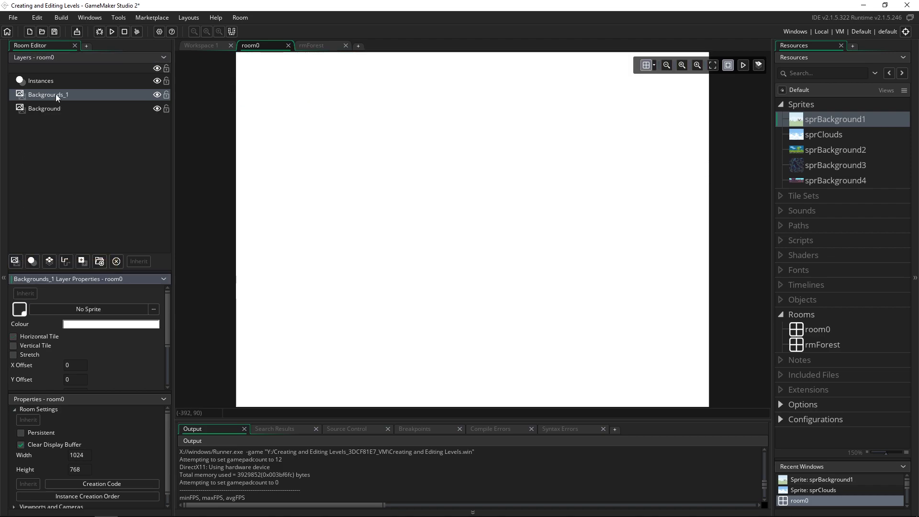
{"action": "mouse_move", "coordinate": [56, 94]}
{"action": "left_mouse_down"}
{"action": "mouse_move", "coordinate": [60, 117]}
{"action": "mouse_move", "coordinate": [58, 108]}
{"action": "left_mouse_up"}
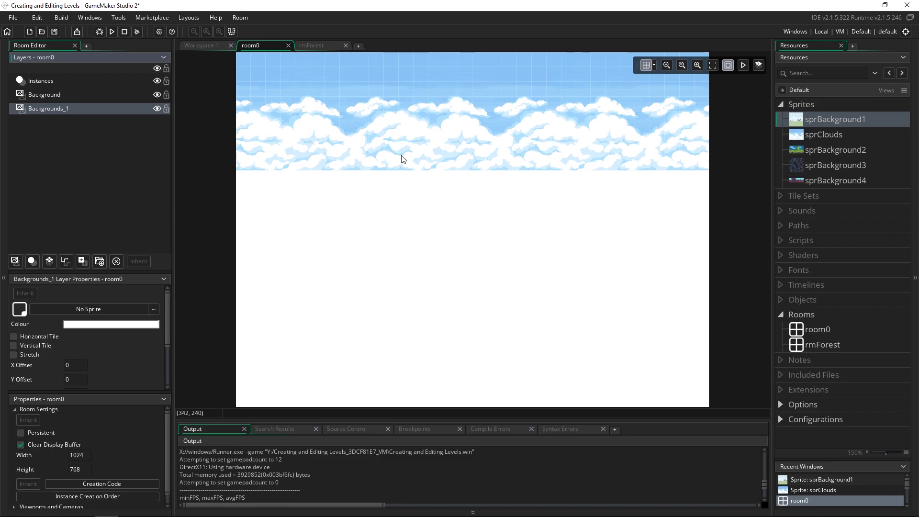
{"action": "left_click", "coordinate": [57, 94]}
{"action": "left_click", "coordinate": [71, 113]}
{"action": "left_click", "coordinate": [151, 309]}
{"action": "left_click", "coordinate": [257, 329]}
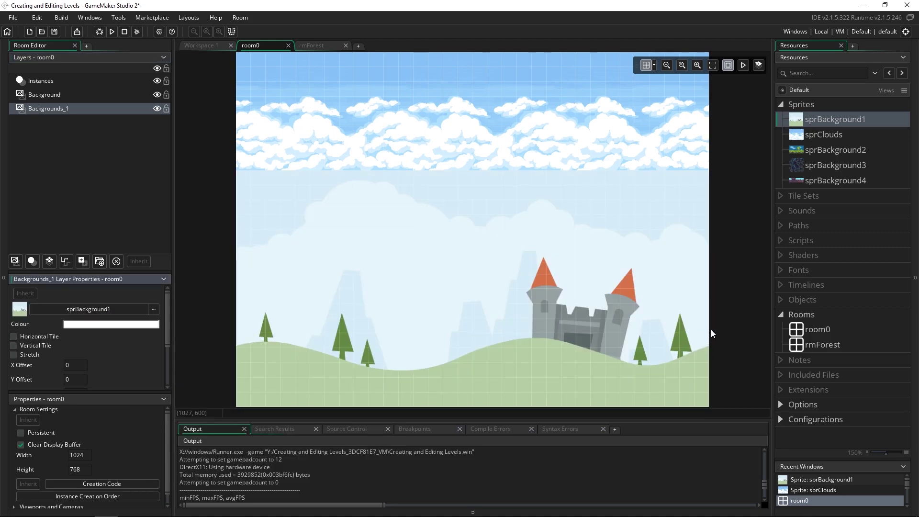
{"action": "key", "text": "F5"}
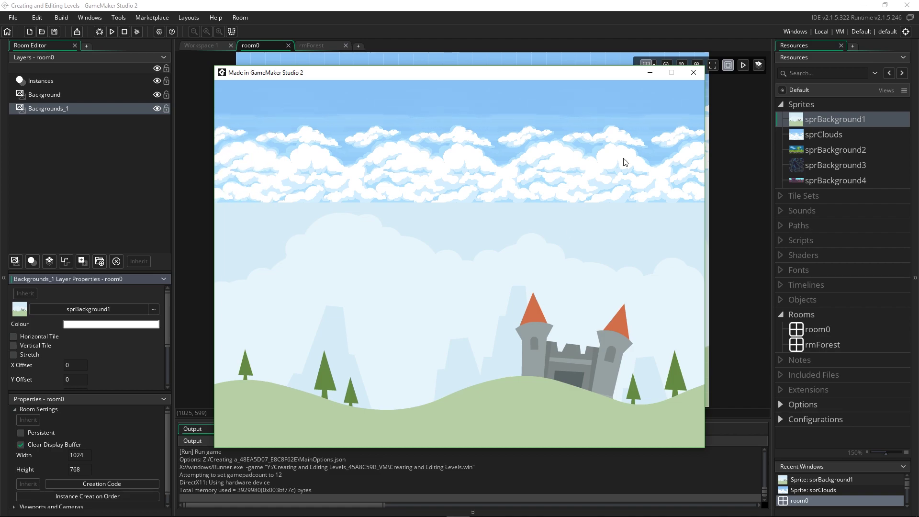
{"action": "left_click", "coordinate": [692, 72]}
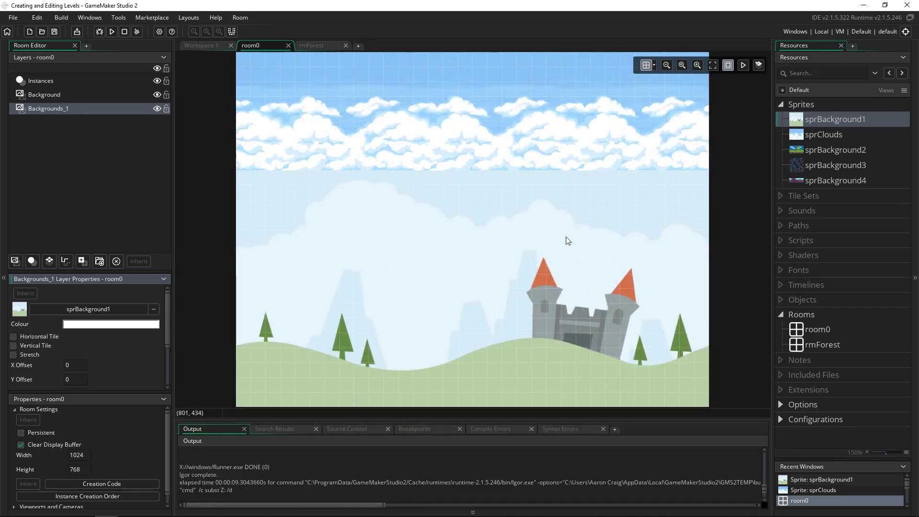
{"action": "left_click", "coordinate": [97, 114]}
Delete Backgrounds_1 and set the Background layer to sprBackground3 with vertical tiling.
{"action": "key", "text": "Delete"}
{"action": "left_click", "coordinate": [85, 95]}
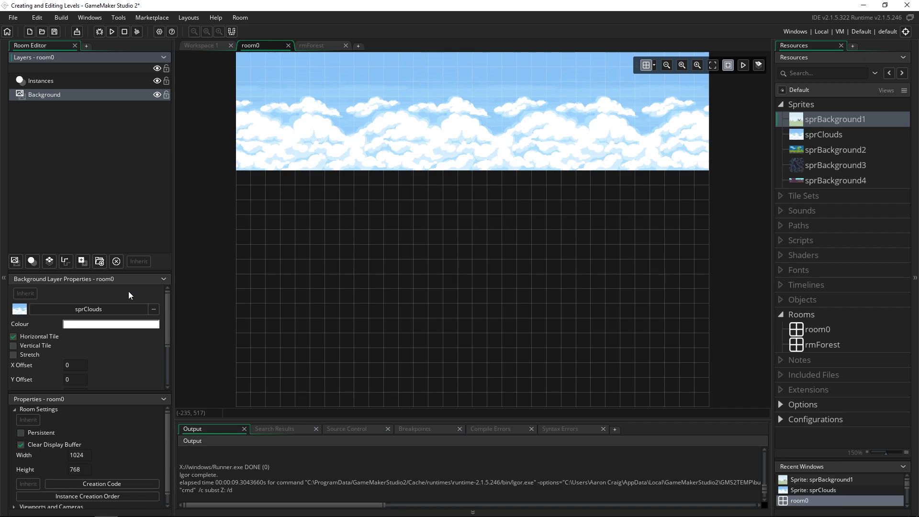
{"action": "left_click", "coordinate": [136, 307]}
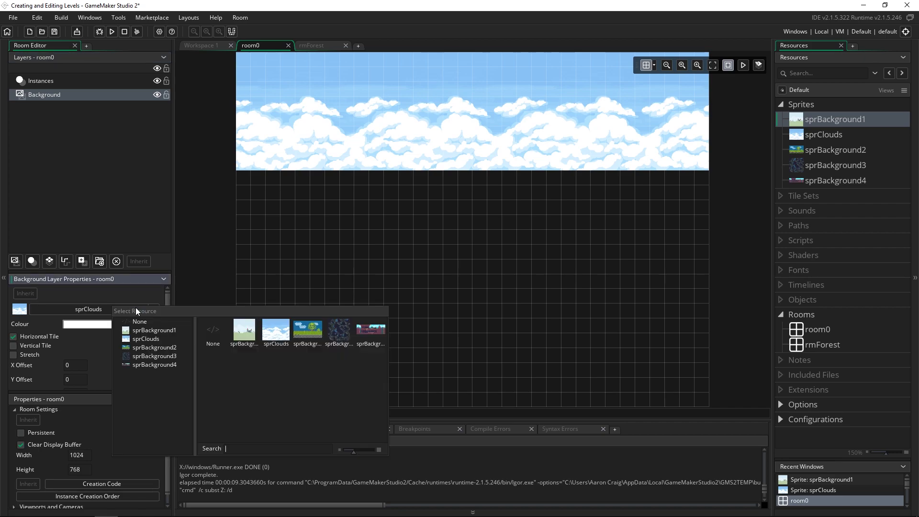
{"action": "left_click", "coordinate": [340, 332]}
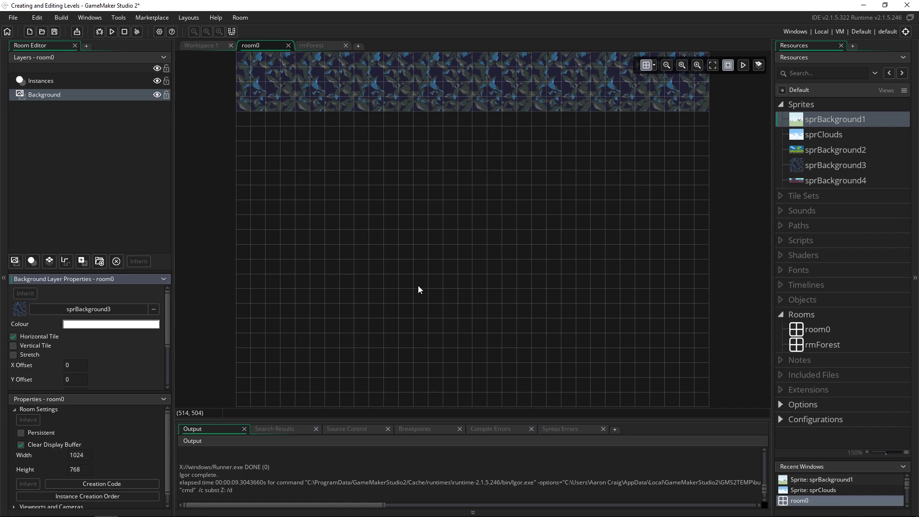
{"action": "left_click", "coordinate": [14, 345]}
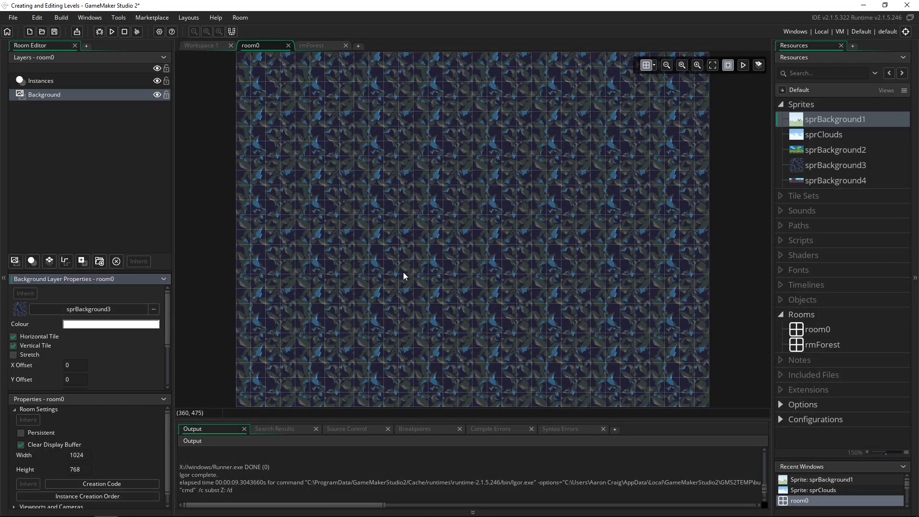
{"action": "double_click", "coordinate": [79, 454]}
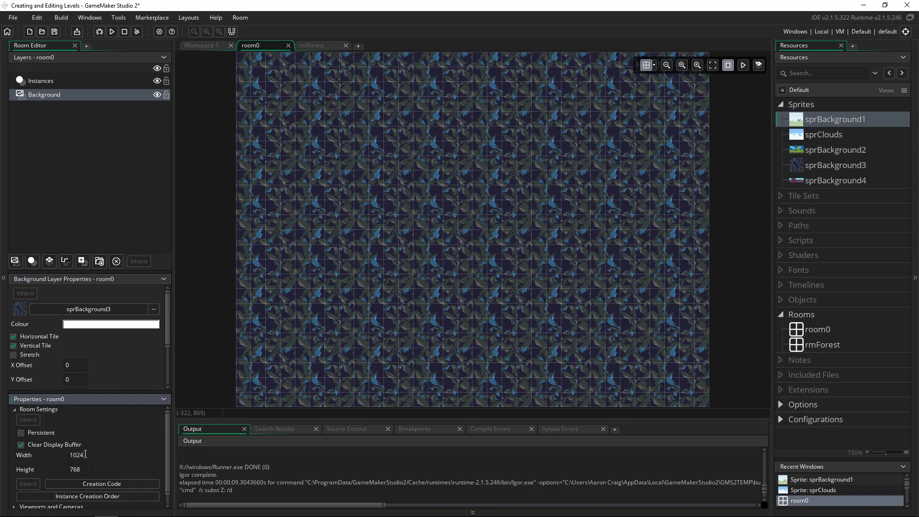
{"action": "type", "text": "2000"}
{"action": "key", "text": "Tab"}
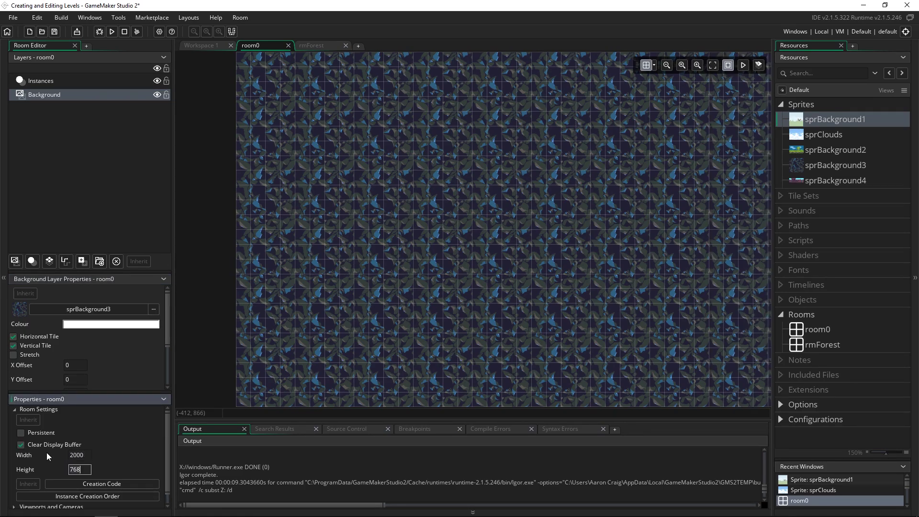
{"action": "type", "text": "2000"}
{"action": "left_click", "coordinate": [710, 69]}
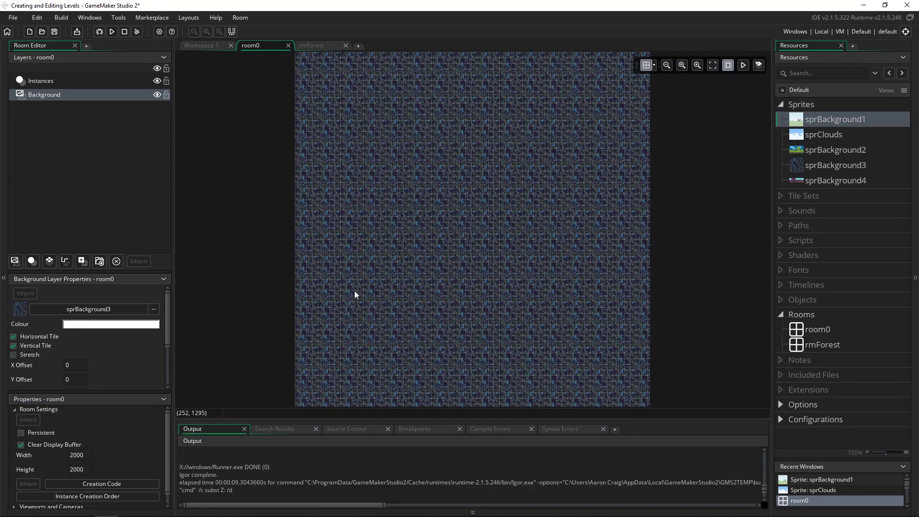
{"action": "double_click", "coordinate": [77, 455]}
{"action": "type", "text": "1024"}
{"action": "key", "text": "Tab"}
{"action": "type", "text": "768"}
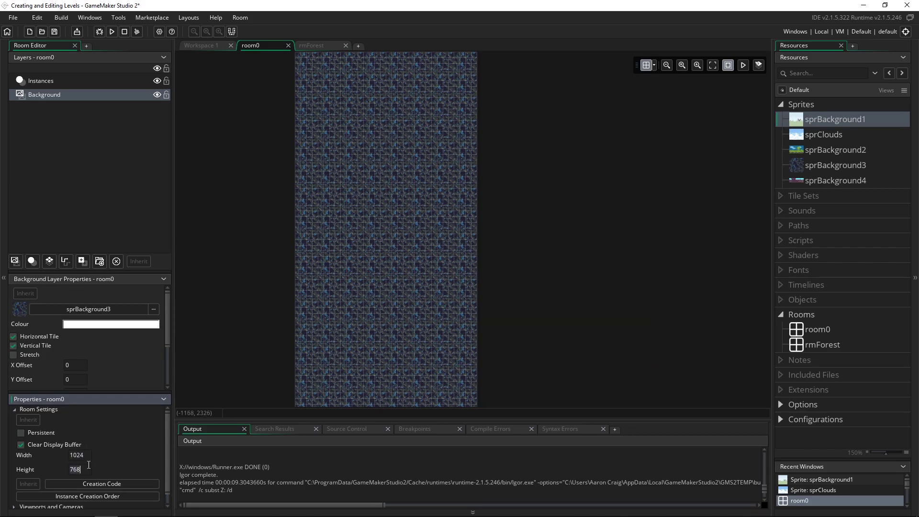
{"action": "key", "text": "Return"}
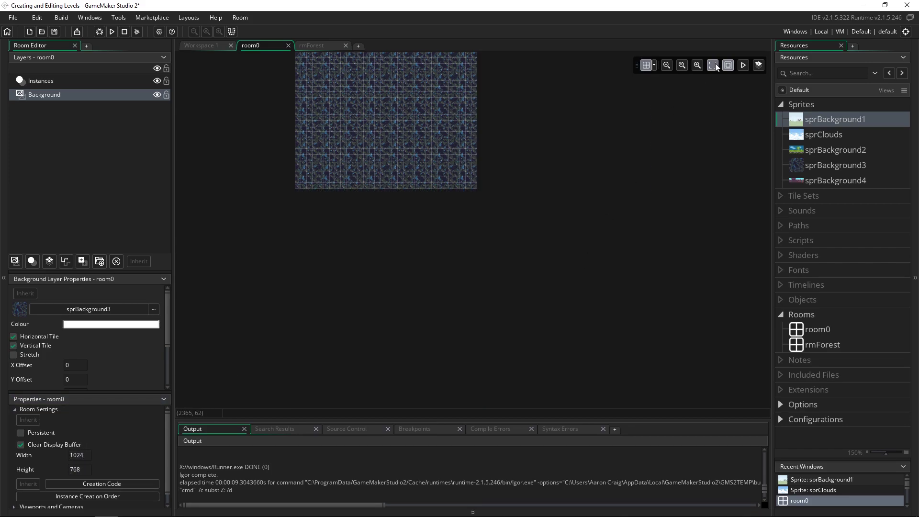
{"action": "left_click", "coordinate": [713, 65]}
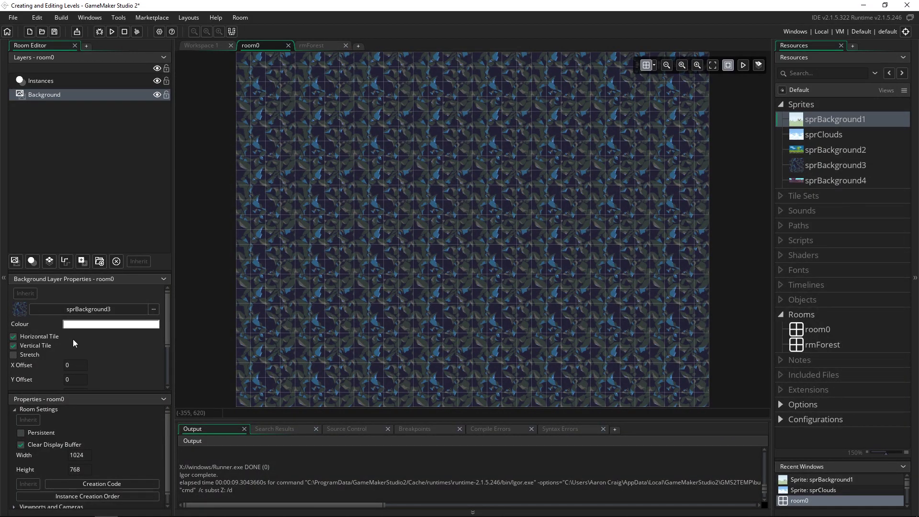
Turn off horizontal and vertical tiling and Stretch for the sprBackground3 background.
{"action": "left_click", "coordinate": [45, 344]}
{"action": "left_click", "coordinate": [45, 337]}
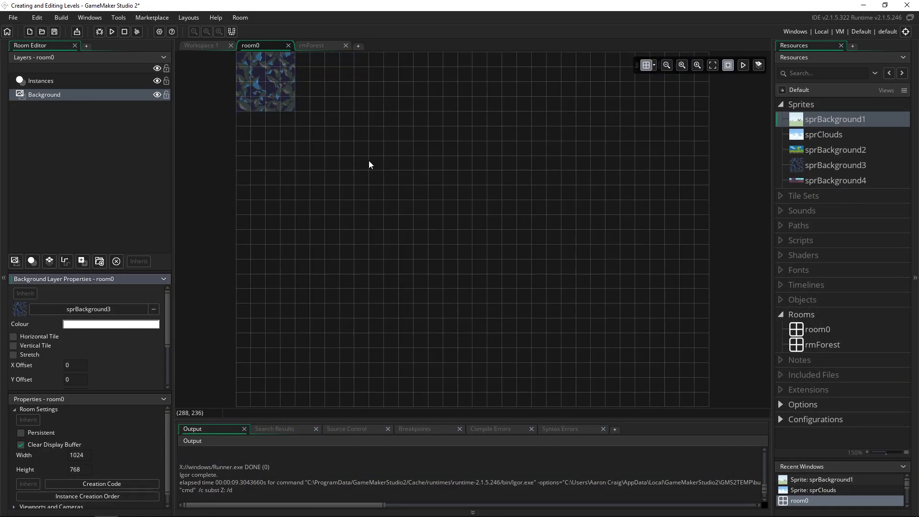
{"action": "left_click", "coordinate": [37, 358]}
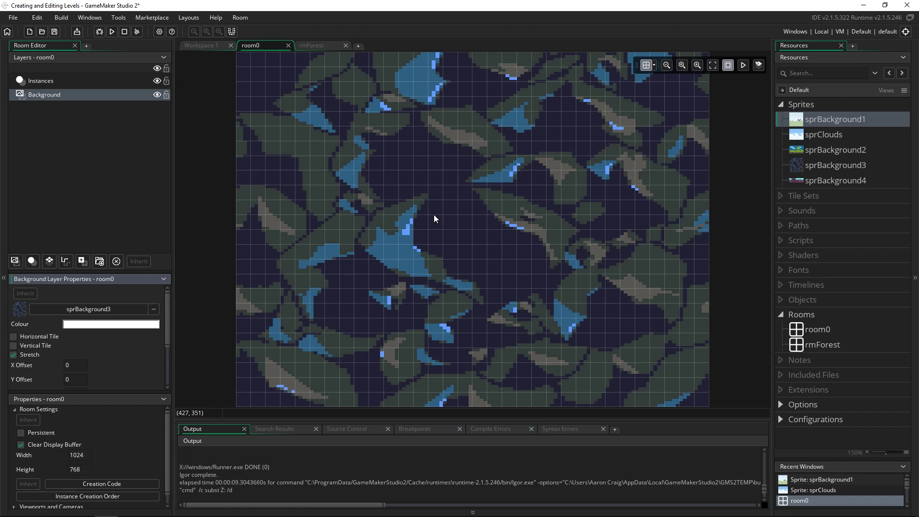
{"action": "left_click", "coordinate": [13, 355]}
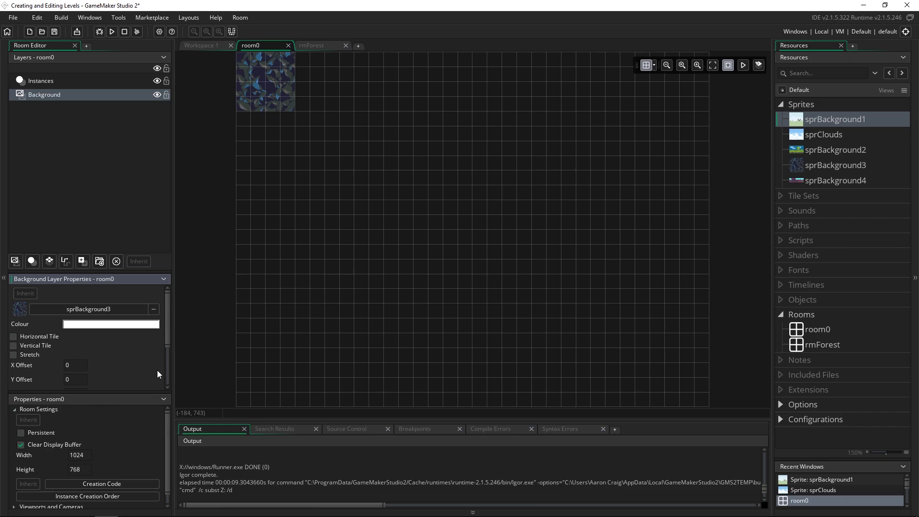
Set the background sprite to sprBackground4 and open it to check its dimensions.
{"action": "left_click", "coordinate": [153, 309]}
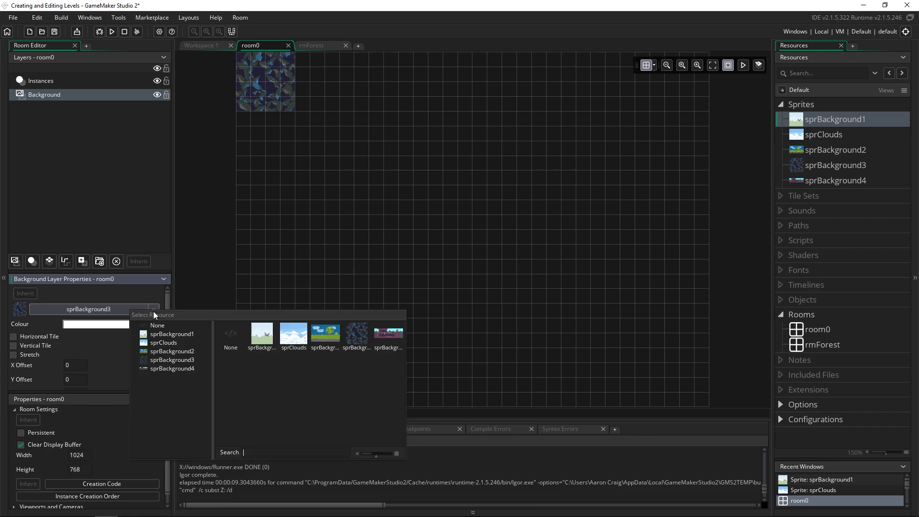
{"action": "left_click", "coordinate": [380, 345]}
{"action": "scroll", "coordinate": [509, 280], "scroll_direction": "up", "scroll_amount": 1}
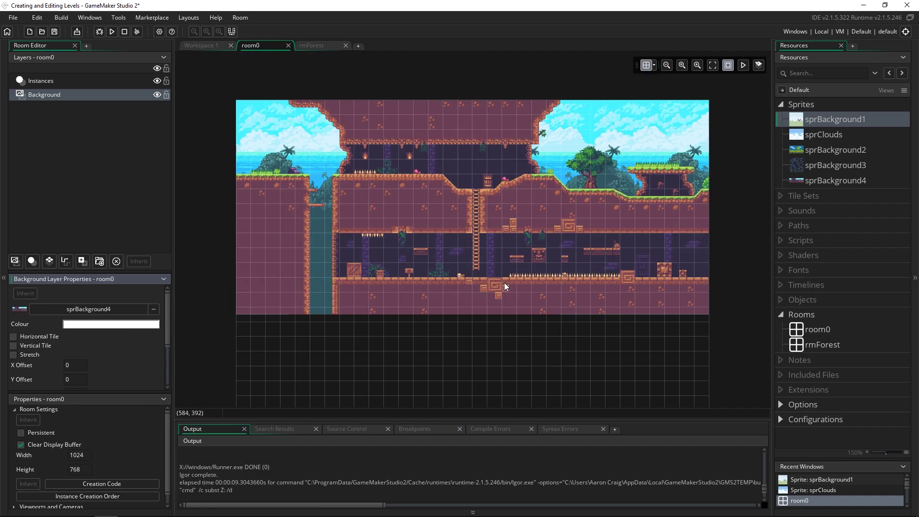
{"action": "scroll", "coordinate": [468, 288], "scroll_direction": "up", "scroll_amount": 1}
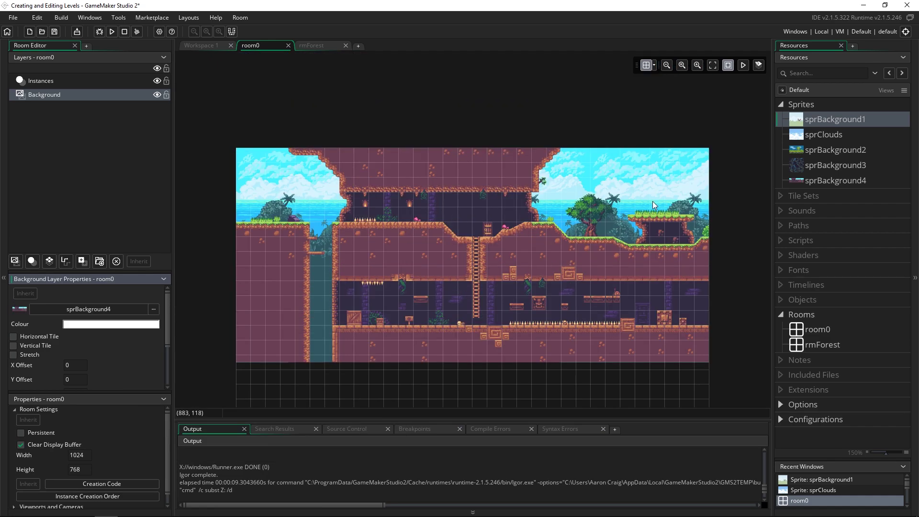
{"action": "double_click", "coordinate": [834, 181]}
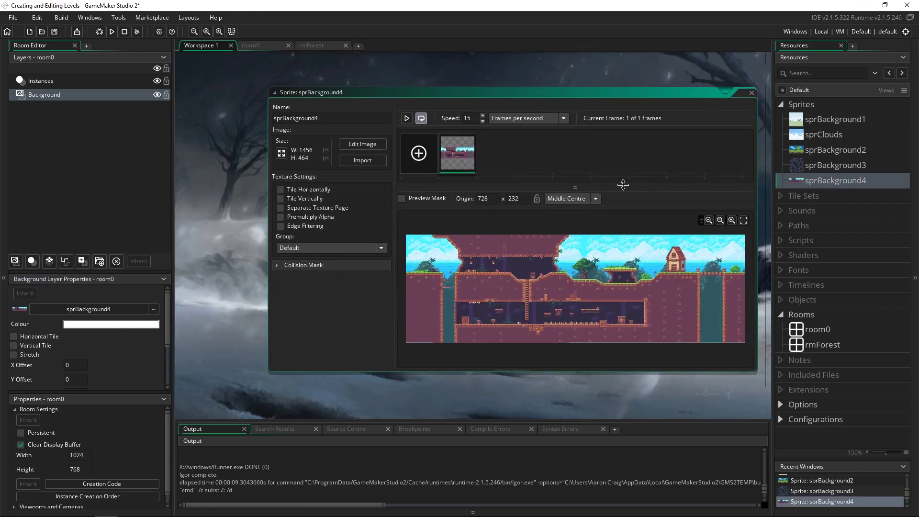
{"action": "left_click_drag", "start_coordinate": [552, 92], "coordinate": [522, 94]}
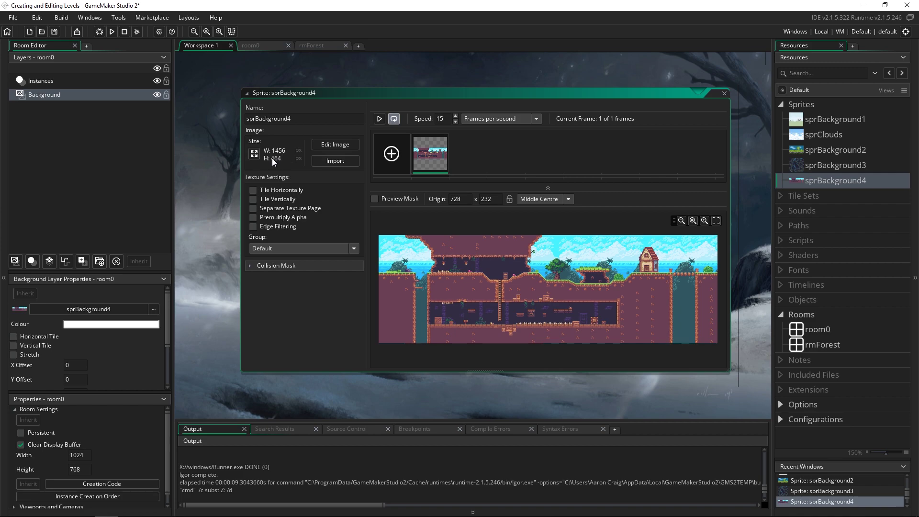
{"action": "left_click", "coordinate": [79, 454]}
{"action": "key", "text": "Tab"}
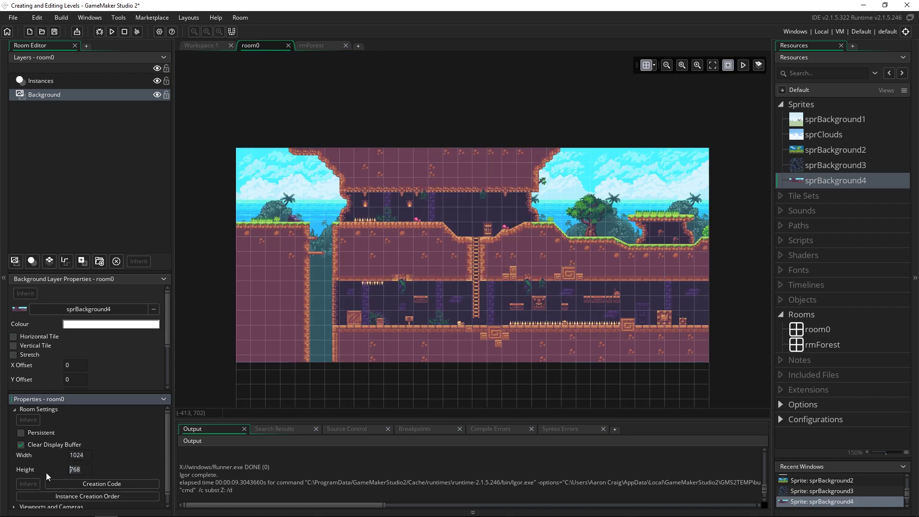
{"action": "left_click", "coordinate": [203, 47]}
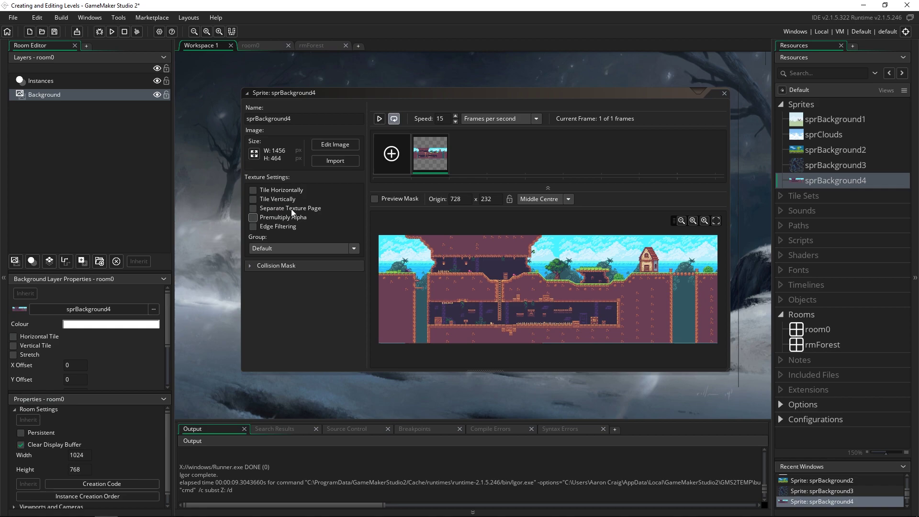
Set room0's width to 1456 and height to 464.
{"action": "left_click", "coordinate": [93, 454]}
{"action": "type", "text": "145"}
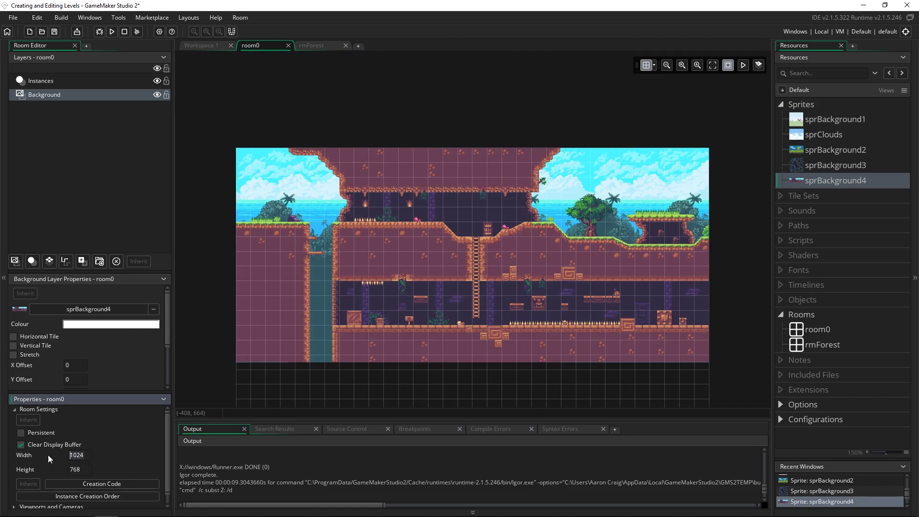
{"action": "type", "text": "6"}
{"action": "key", "text": "Return"}
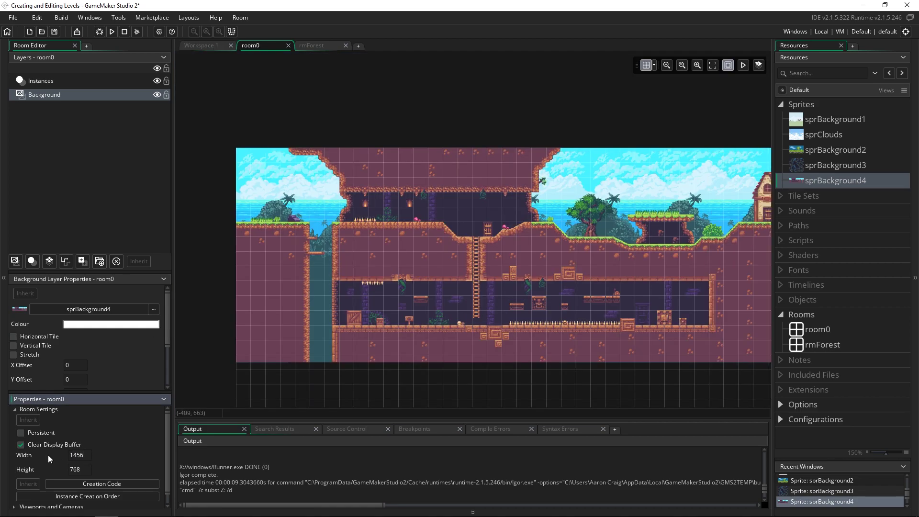
{"action": "left_click", "coordinate": [197, 45]}
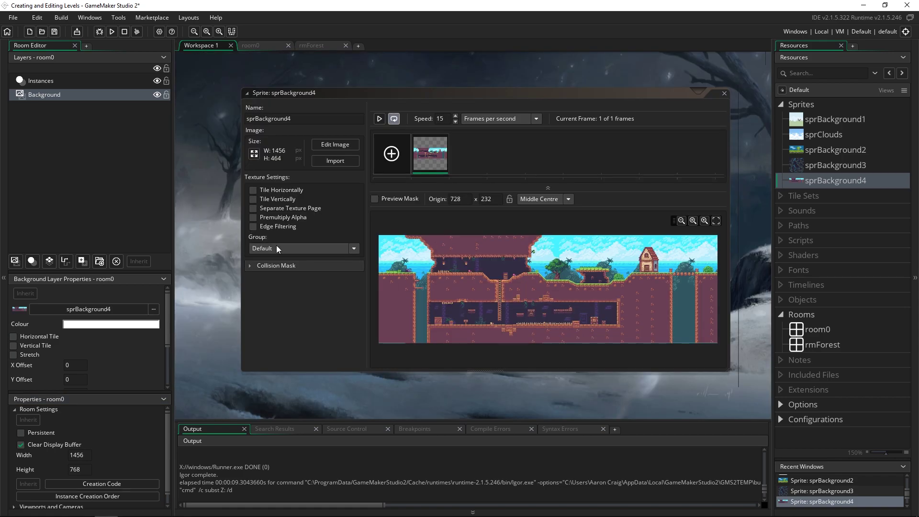
{"action": "left_click", "coordinate": [88, 466]}
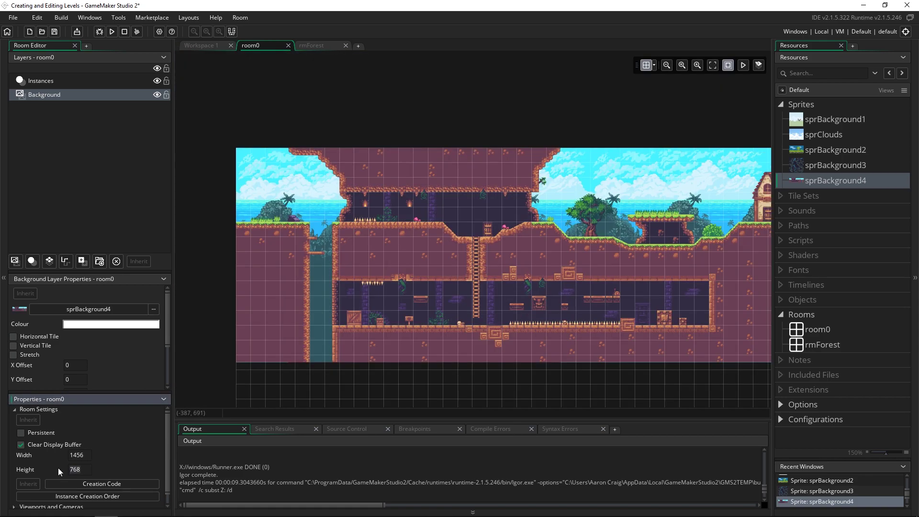
{"action": "type", "text": "464"}
{"action": "key", "text": "Return"}
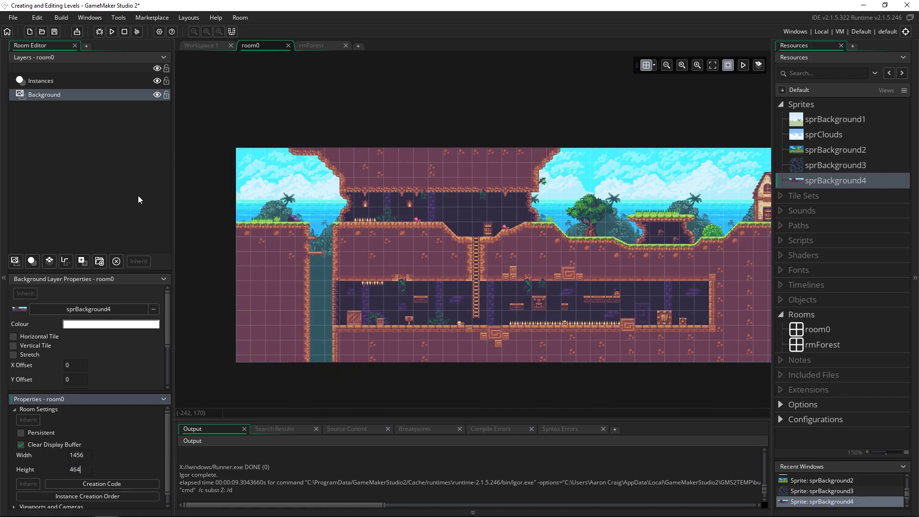
Fit room0 in the editor view, then save and test-run the game before closing it.
{"action": "left_click", "coordinate": [712, 65]}
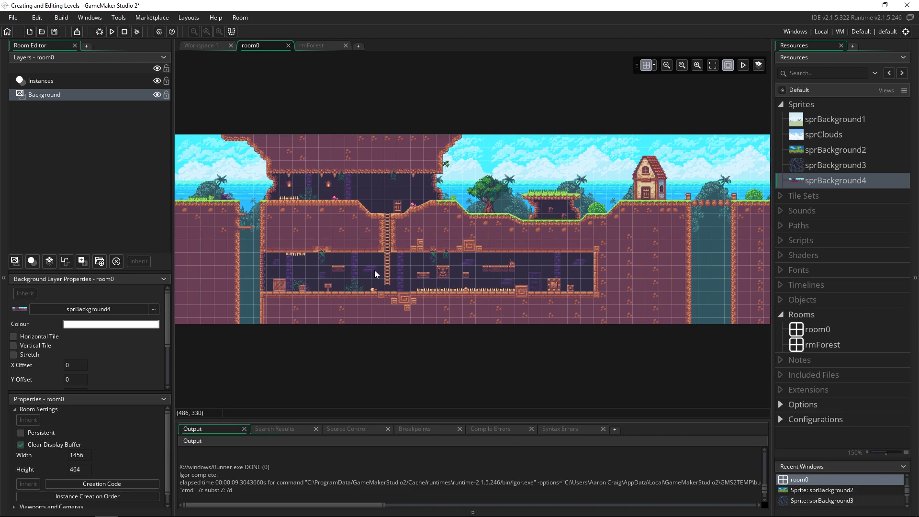
{"action": "key", "text": "F5"}
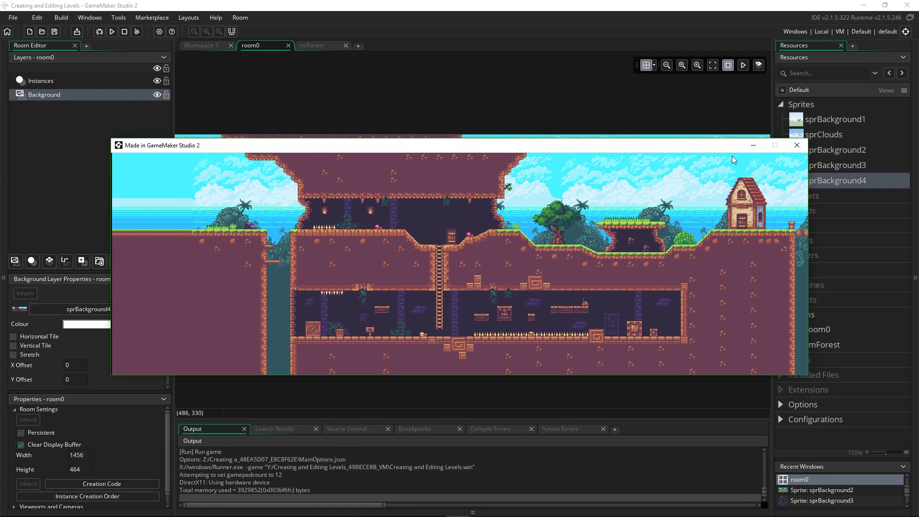
{"action": "left_click", "coordinate": [796, 145]}
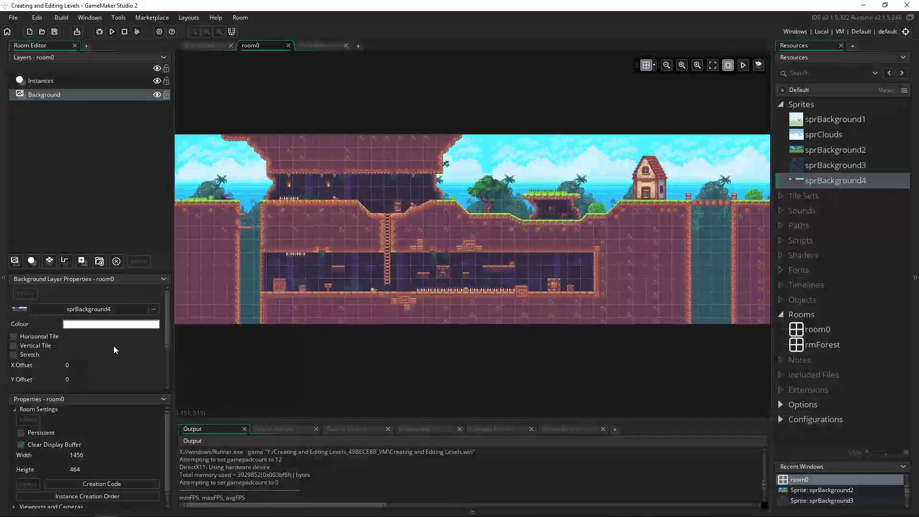
Change the sprBackground4 layer's horizontal speed and run the game again to recheck the background.
{"action": "scroll", "coordinate": [130, 355], "scroll_direction": "down", "scroll_amount": 3}
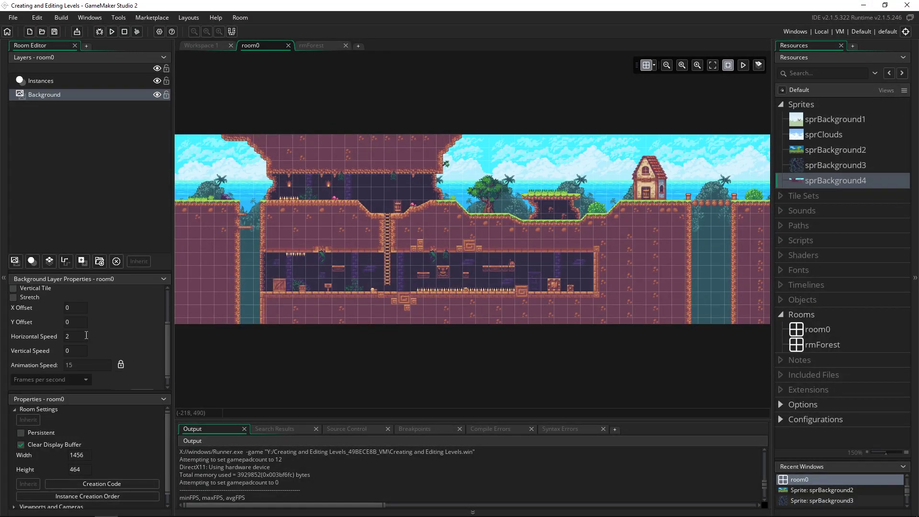
{"action": "left_click", "coordinate": [72, 336]}
{"action": "type", "text": "20"}
{"action": "key", "text": "F5"}
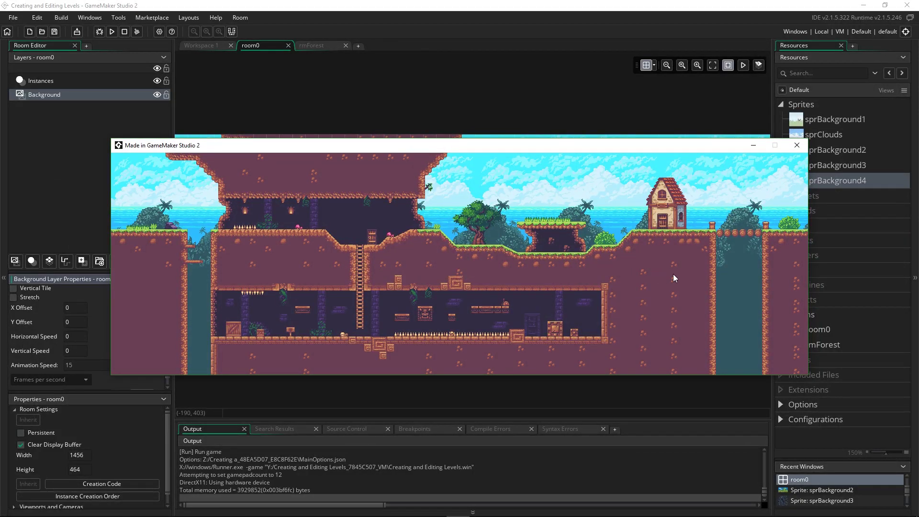
{"action": "left_click", "coordinate": [796, 145]}
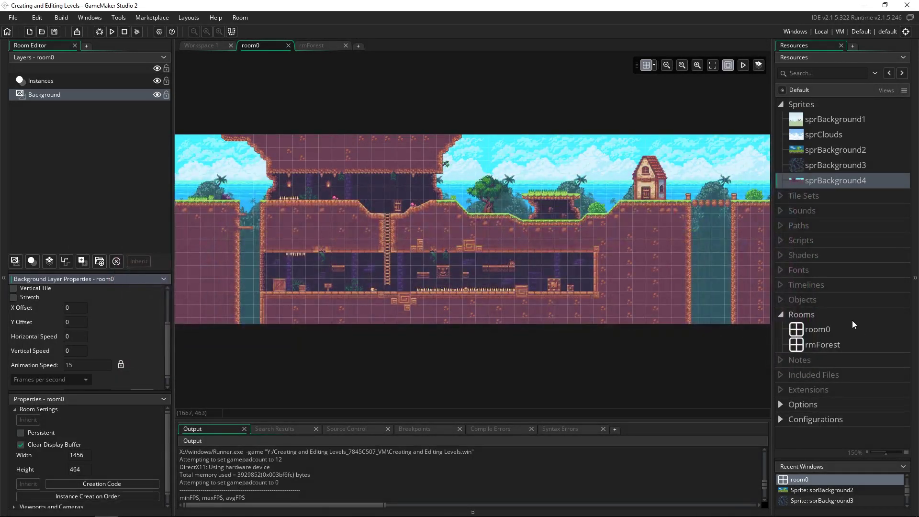
{"action": "left_click", "coordinate": [816, 326]}
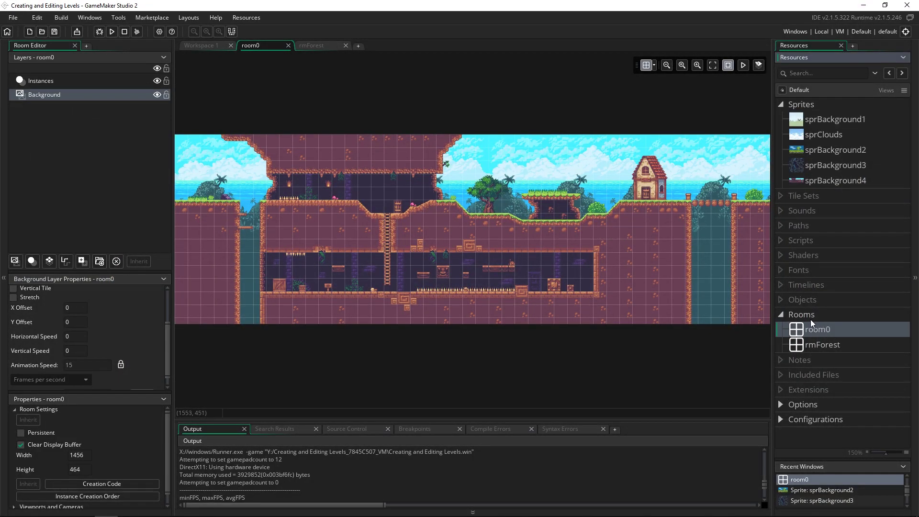
{"action": "scroll", "coordinate": [145, 314], "scroll_direction": "up", "scroll_amount": 2}
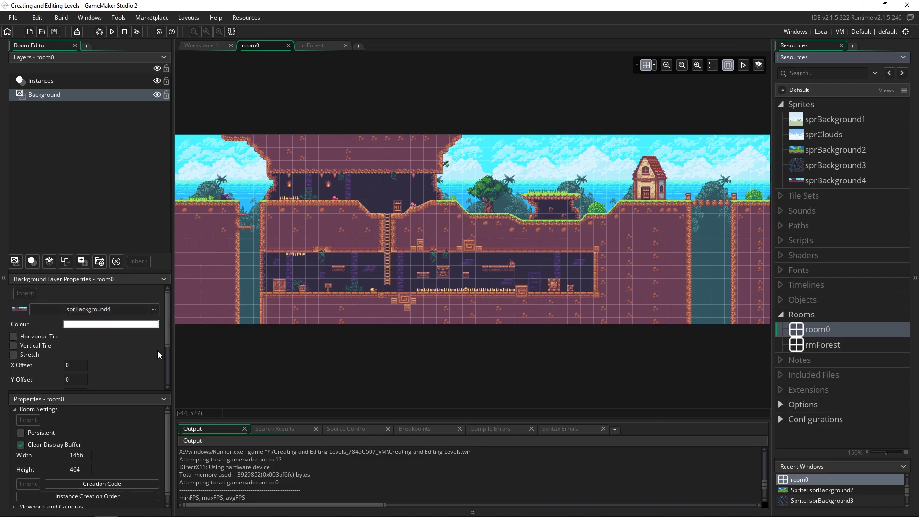
{"action": "left_click", "coordinate": [42, 79]}
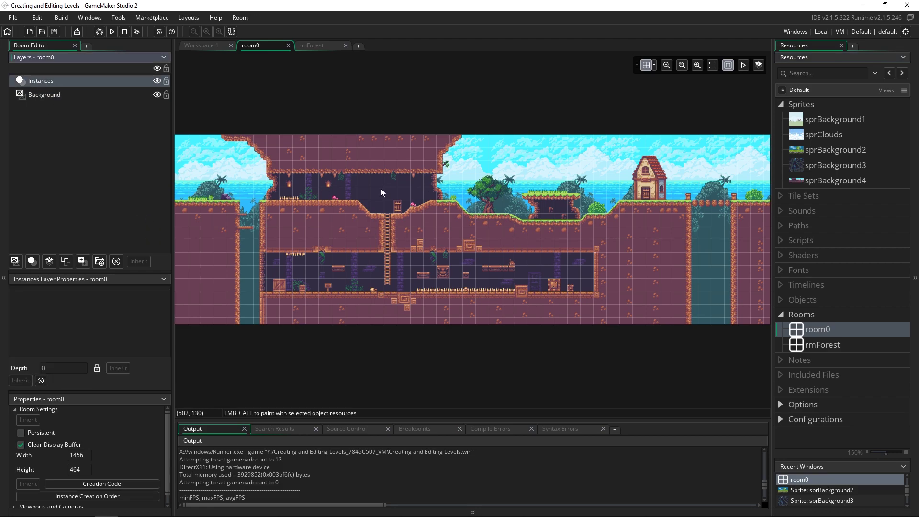
{"action": "left_click", "coordinate": [80, 94]}
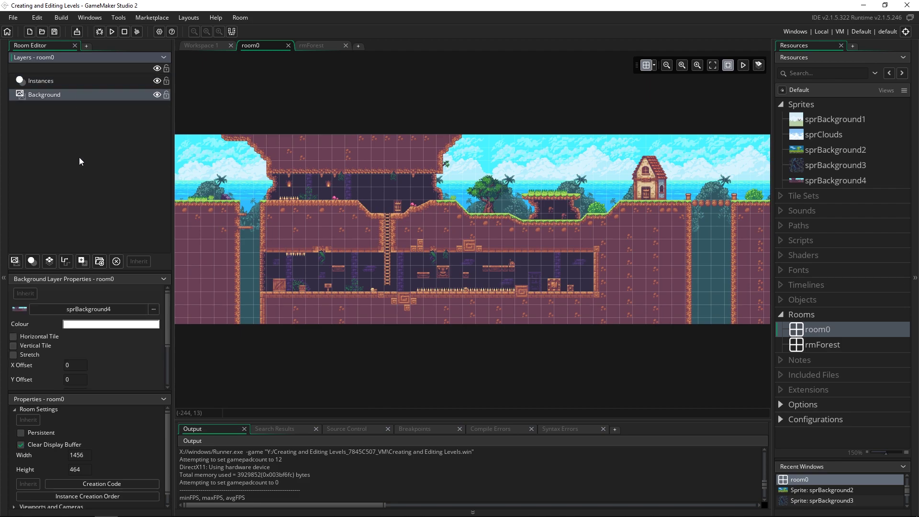